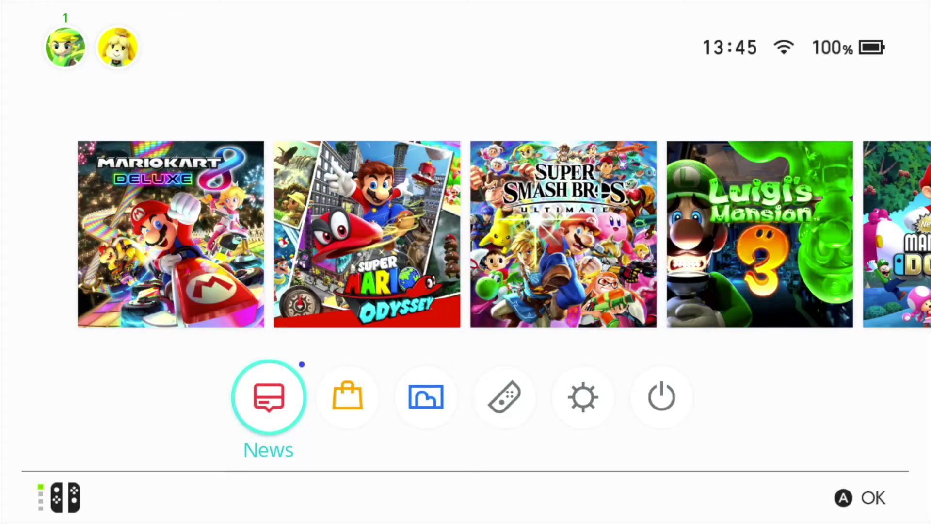
key("Up")
key("Right")
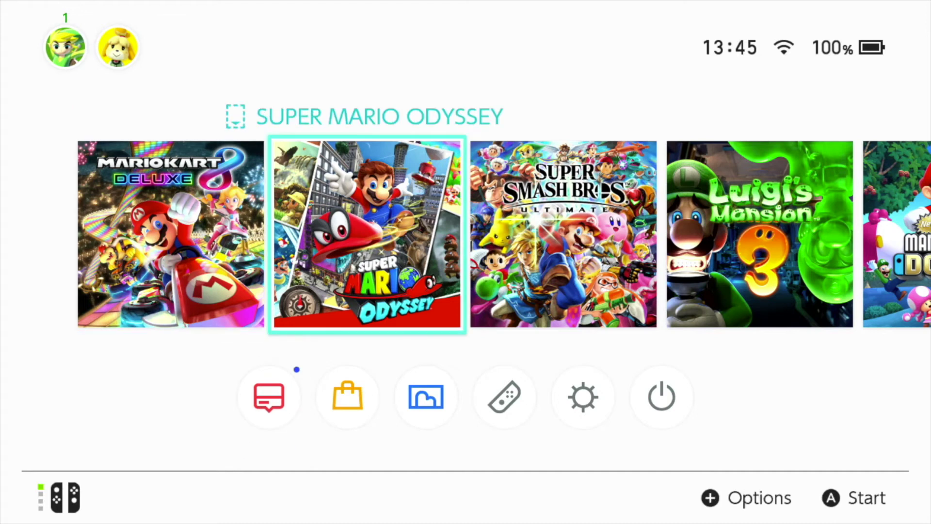
key("Right")
key("Right")
key("Right")
key("Right")
key("Right")
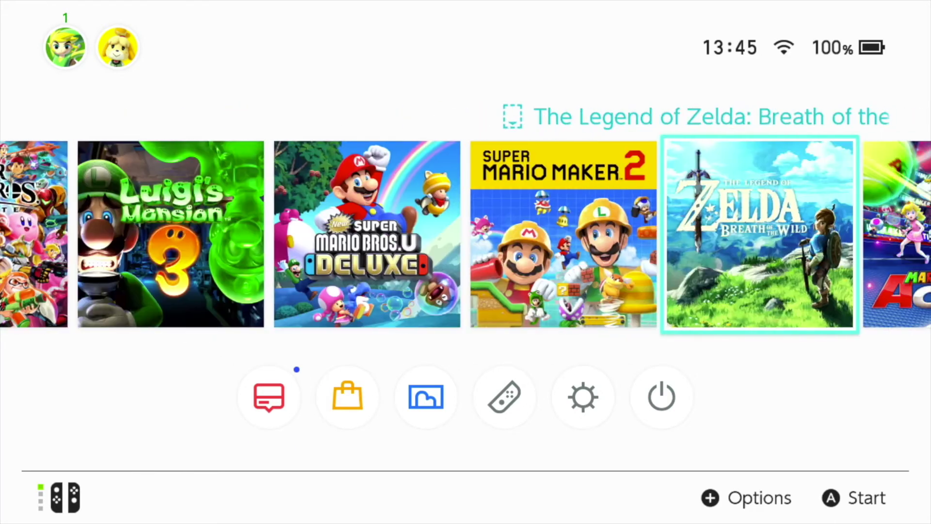
key("Right")
key("Right")
key("Right")
key("Right")
key("Right")
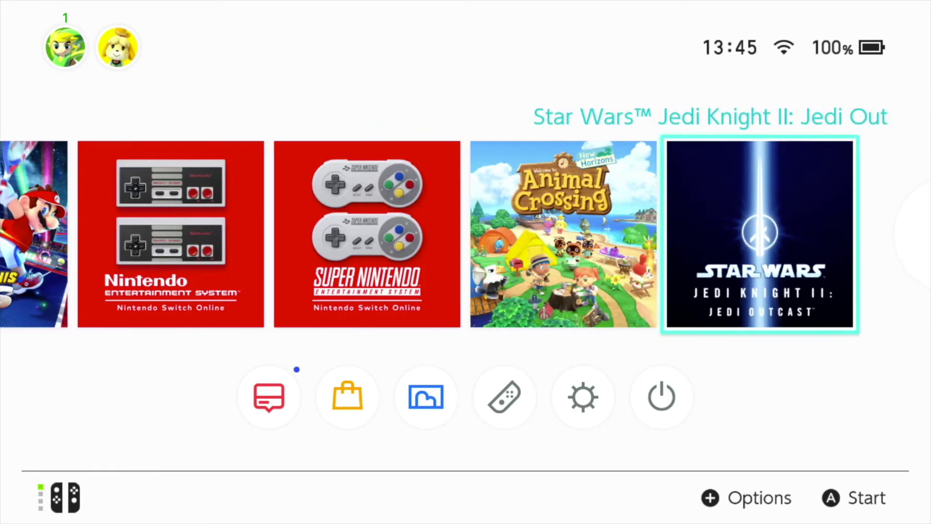
key("Right")
key("Left")
key("Left")
key("Left")
key("Left")
key("Left")
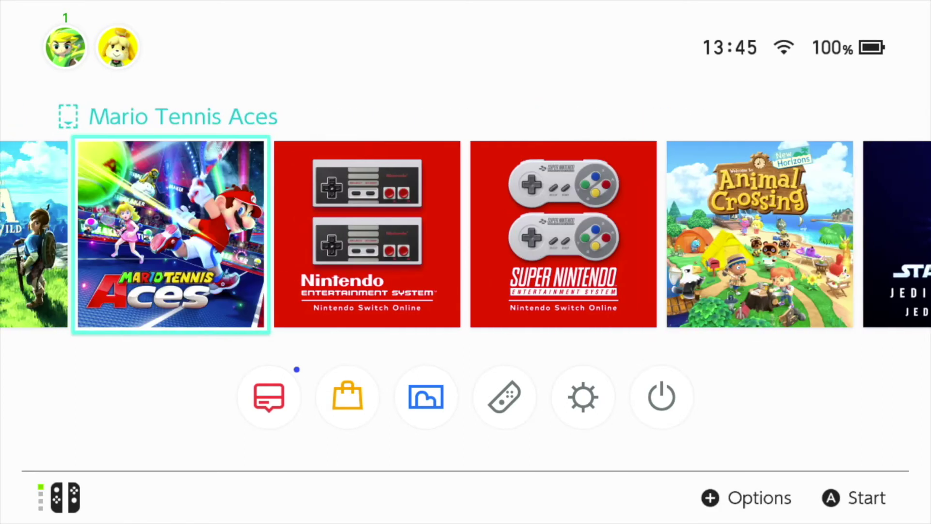
key("Left")
key("Left")
key("Left")
key("Left")
key("Left")
key("Left")
key("Left")
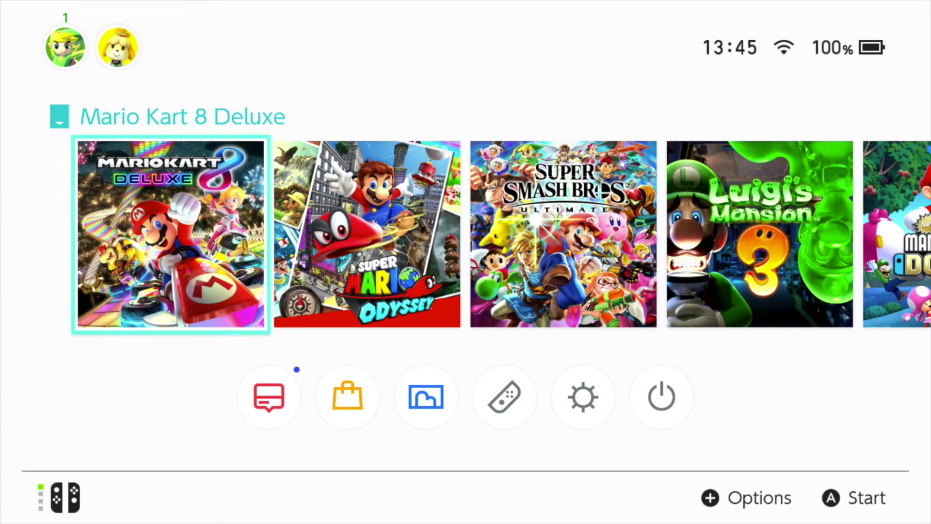
key("Right")
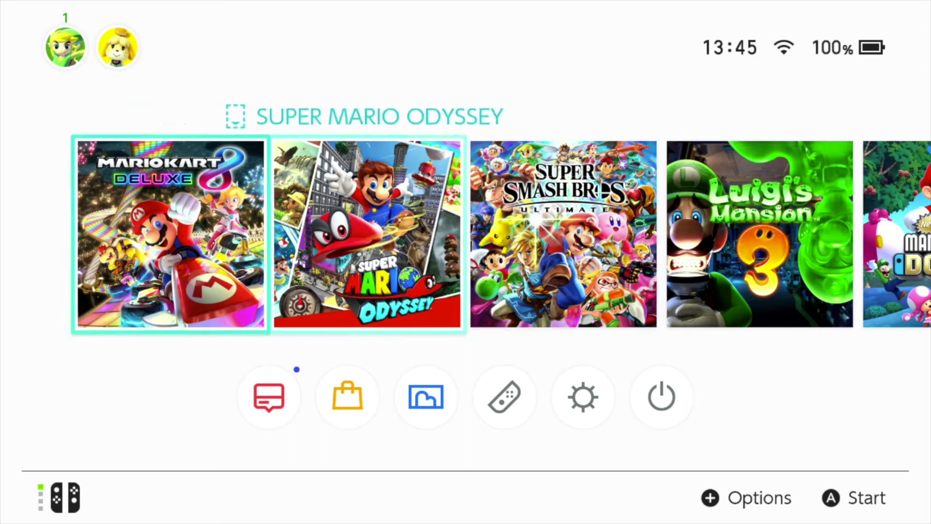
key("Left")
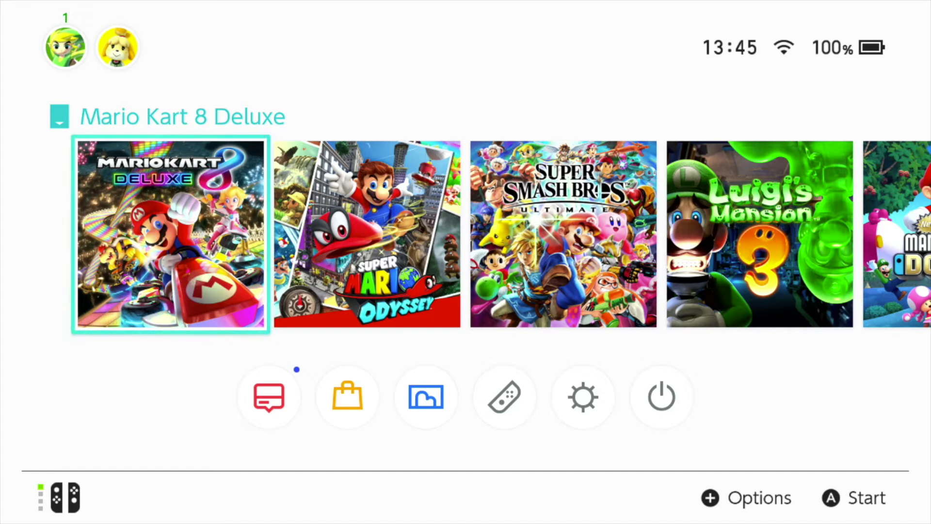
key("Right")
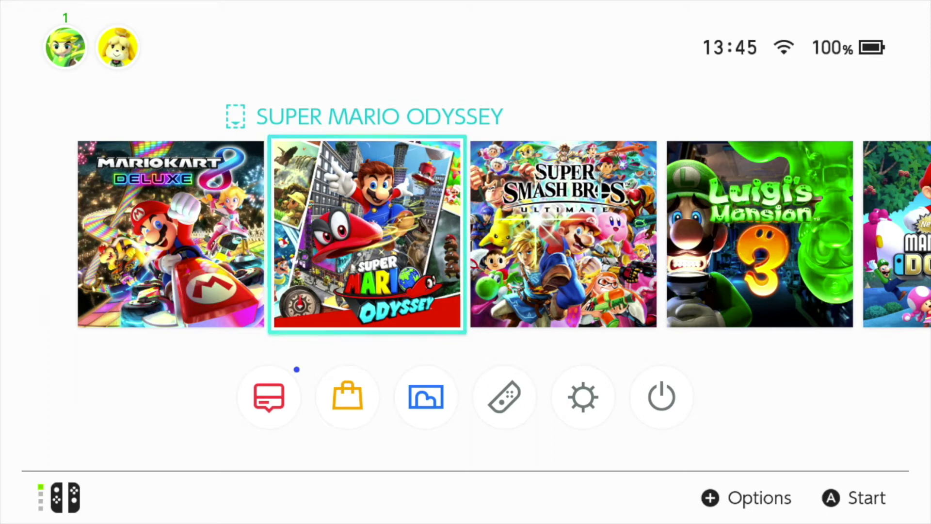
key("Right")
key("Left")
key("Left")
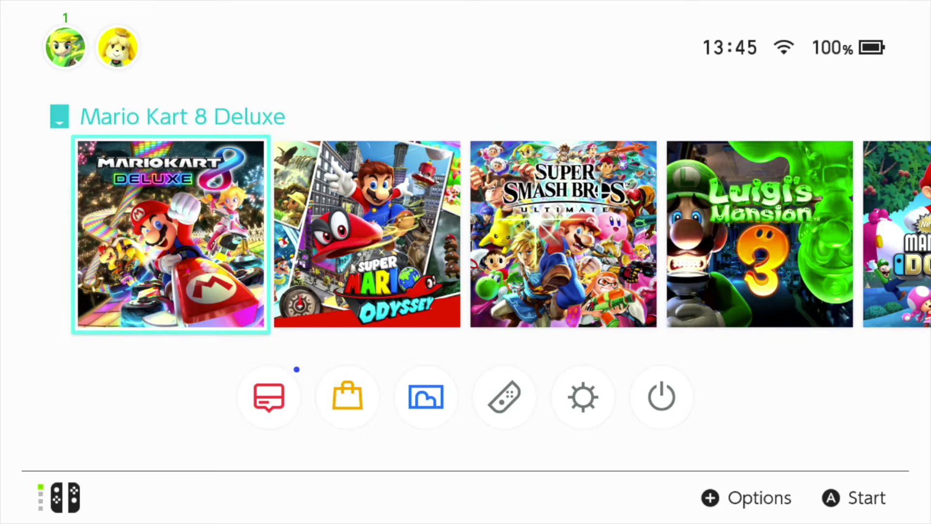
key("Right")
key("Right")
key("Right")
key("Right")
key("Left")
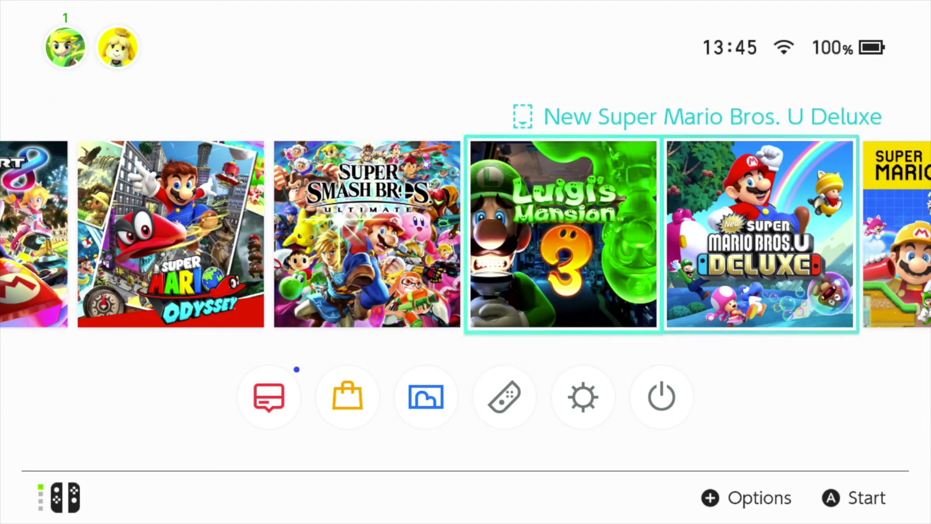
key("Left")
key("Left")
key("Right")
key("Right")
key("Right")
key("Right")
key("Right")
key("Right")
key("Right")
key("Right")
key("Right")
key("Left")
key("Left")
key("Left")
key("Left")
key("Left")
key("Left")
key("Left")
key("Left")
key("Left")
key("Left")
key("Left")
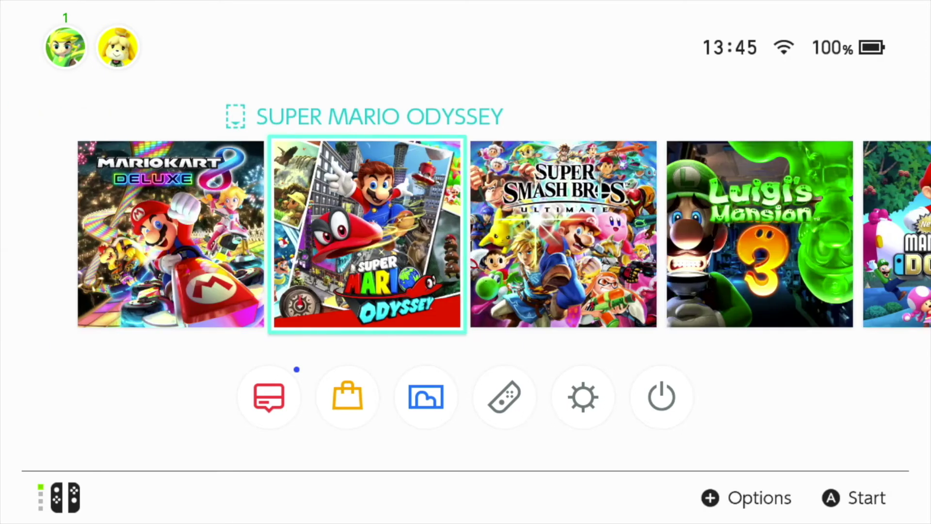
key("Left")
key("Down")
key("Right")
key("Right")
key("Right")
key("Right")
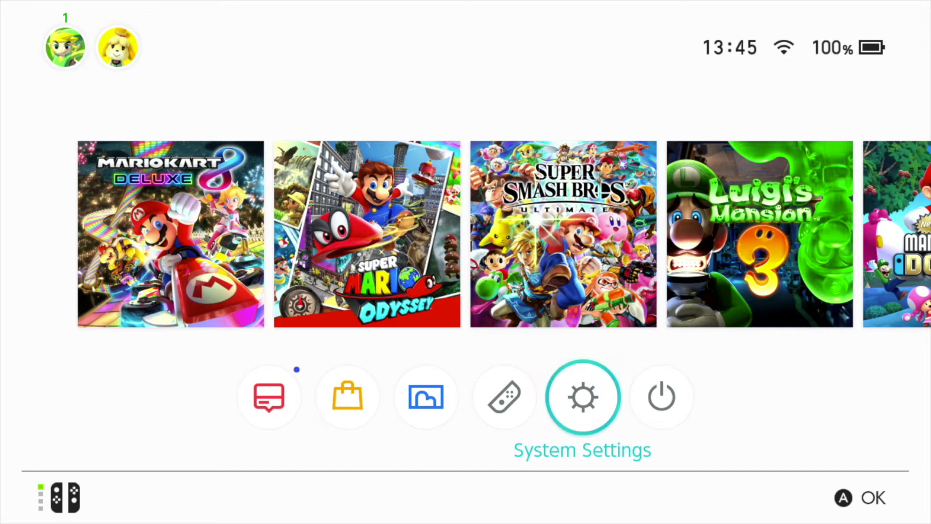
Step: Open System Settings, go to the Users section past the existing users, and choose Add User
key("Return")
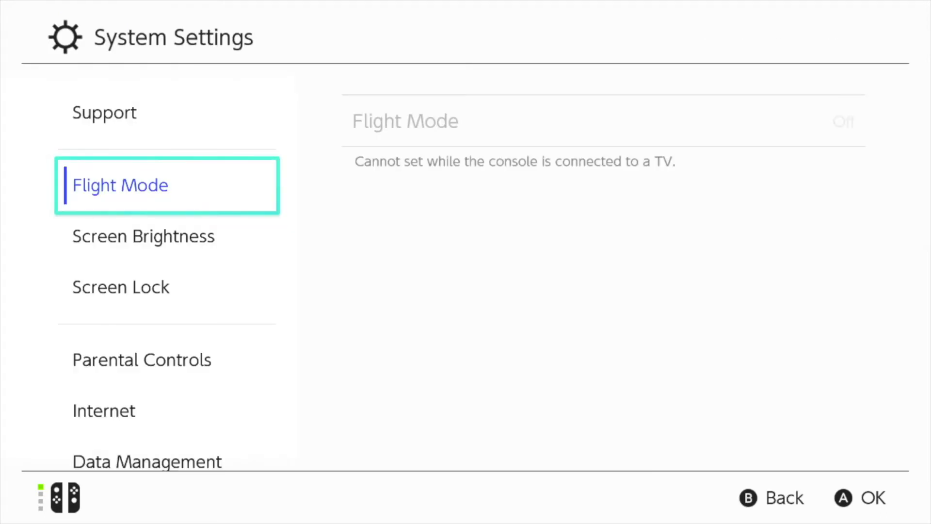
key("Down")
key("Down")
key("Down")
key("Down")
key("Down")
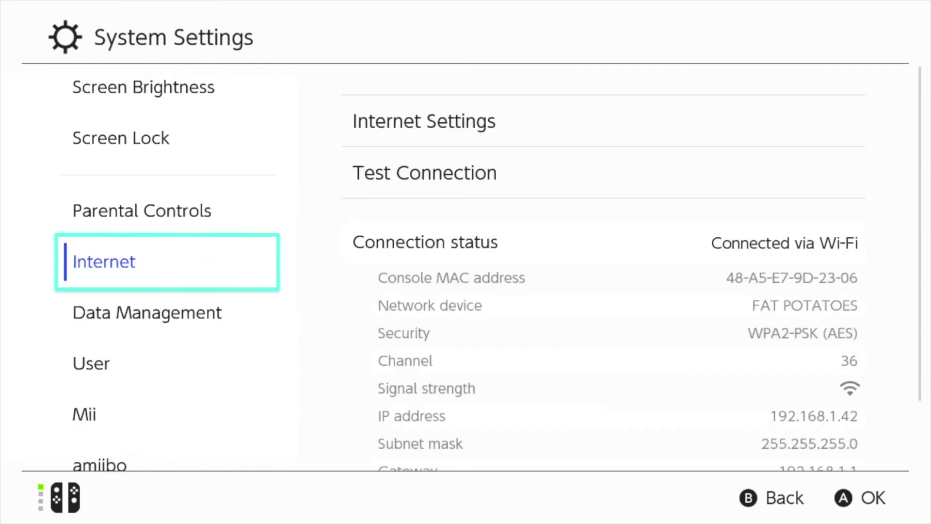
key("Down")
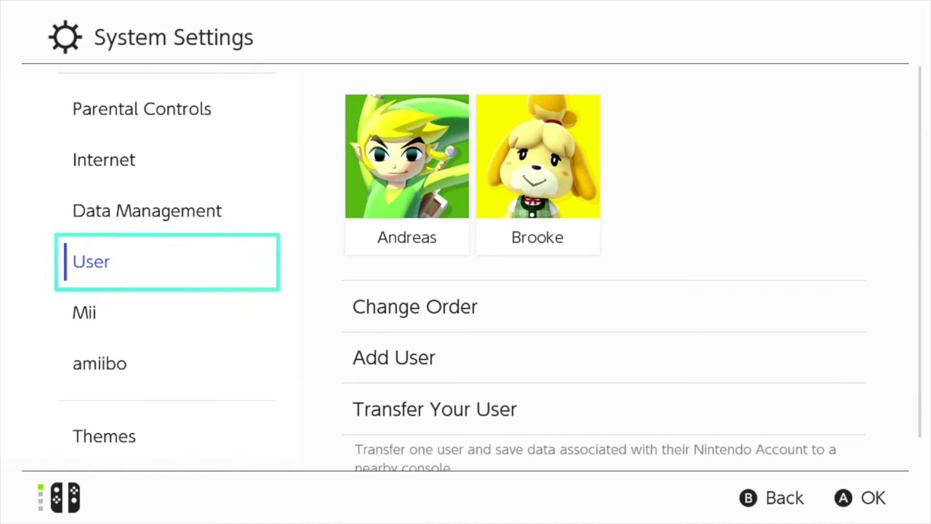
key("Right")
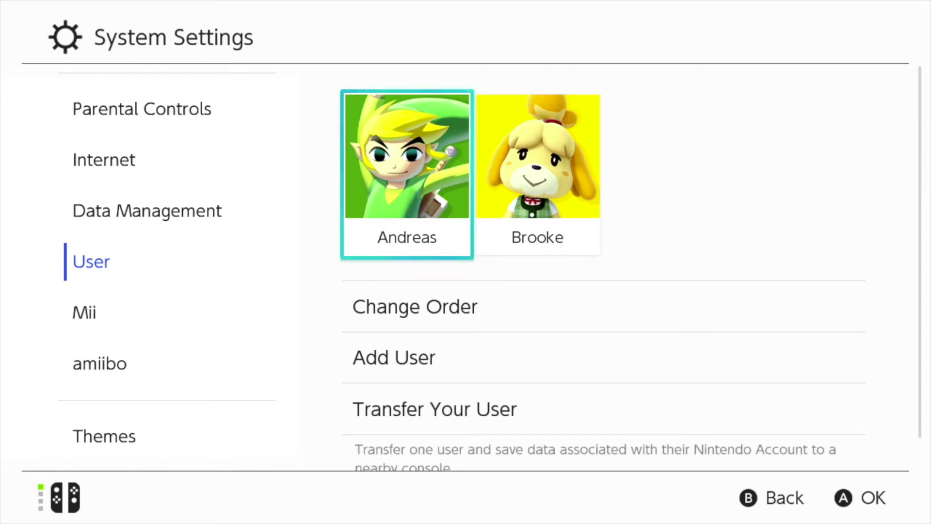
left_click(538, 175)
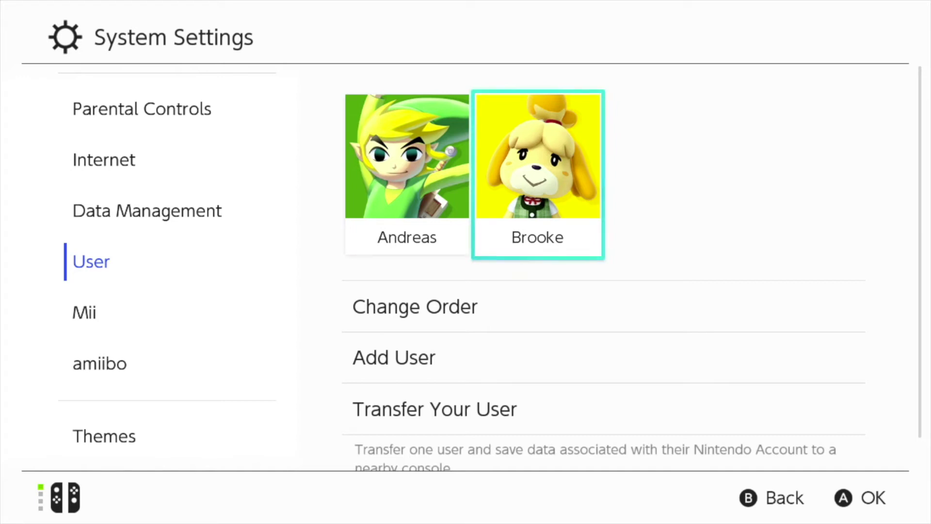
left_click(603, 307)
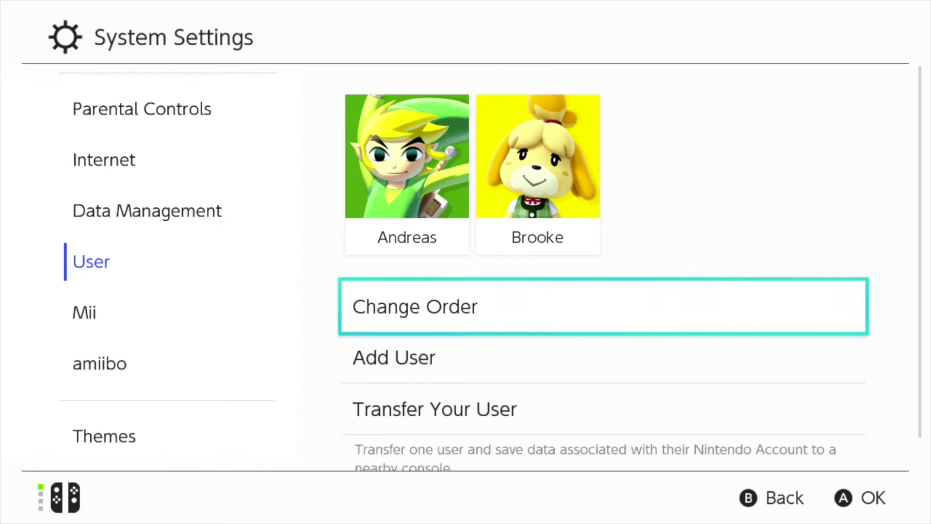
left_click(604, 357)
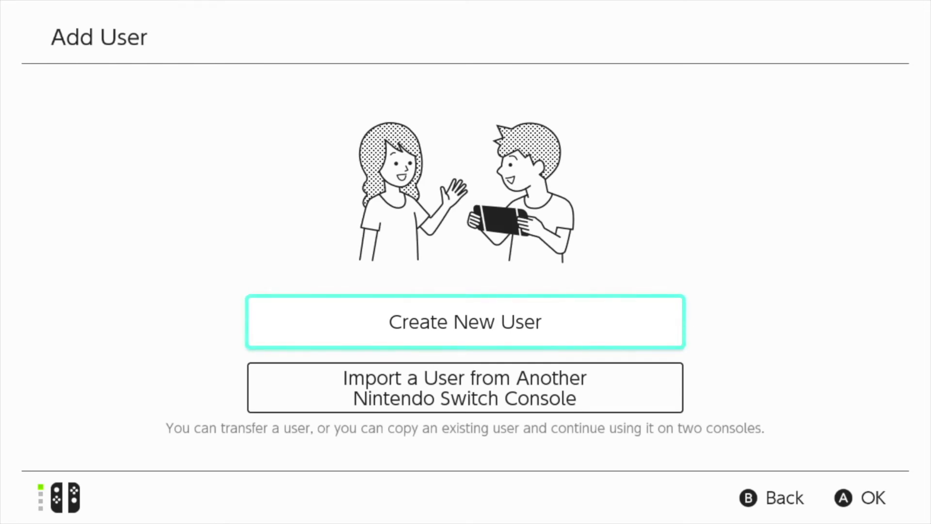
Step: Pass over importing a user and choose Create New User instead
key("Down")
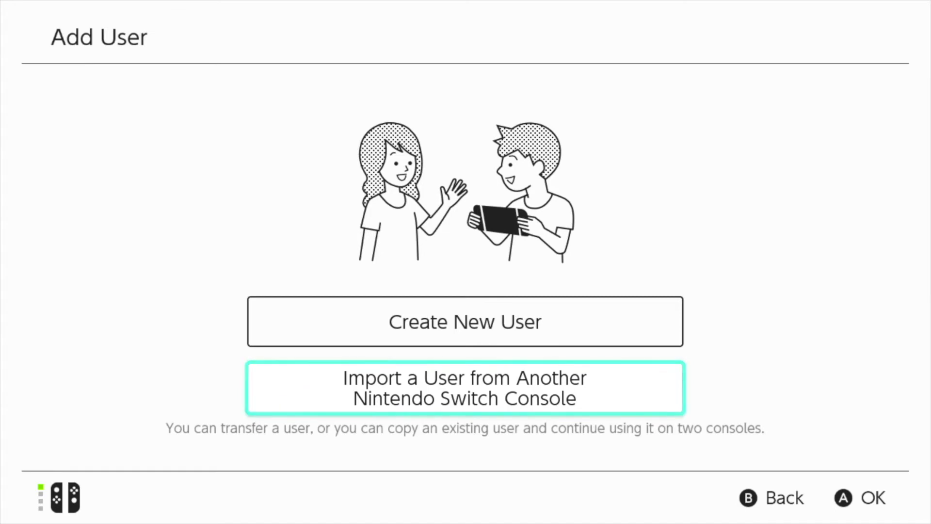
key("Up")
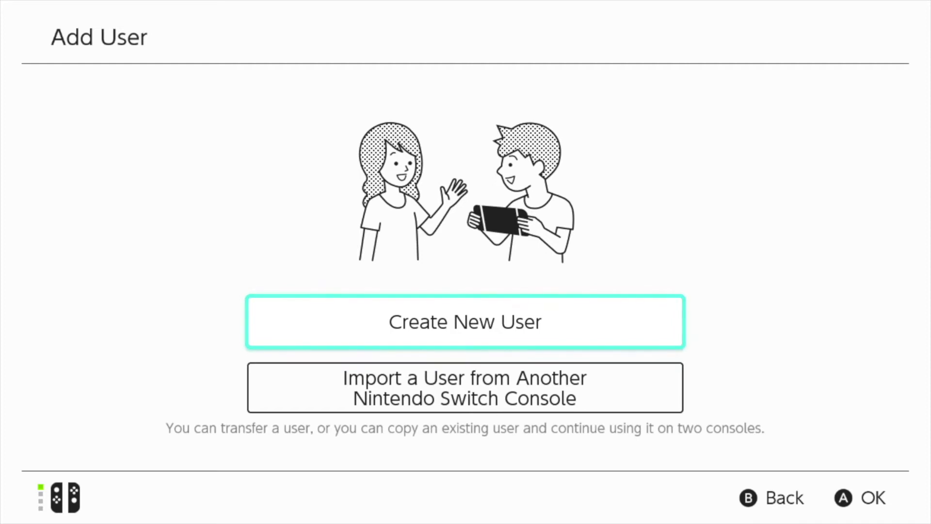
key("Return")
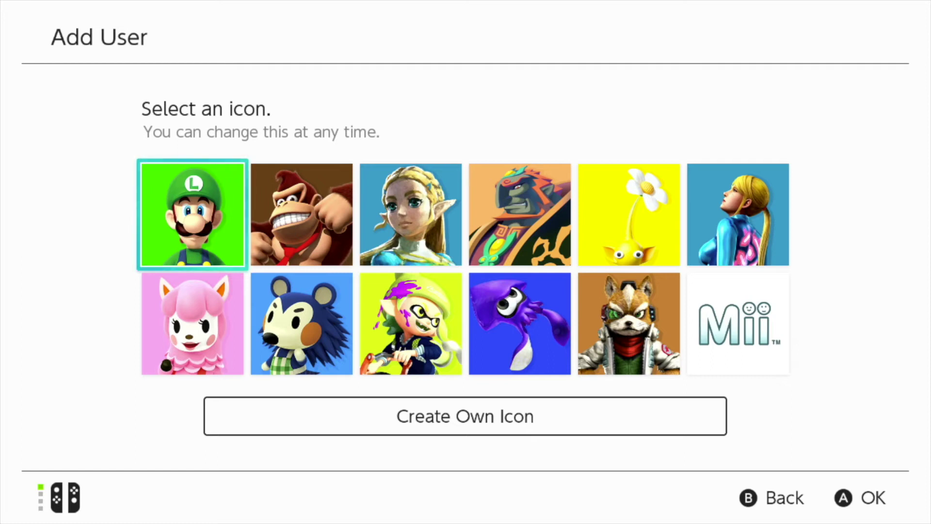
Step: Browse the preset character icons, then choose Create Own Icon to open the custom icon editor
left_click(302, 214)
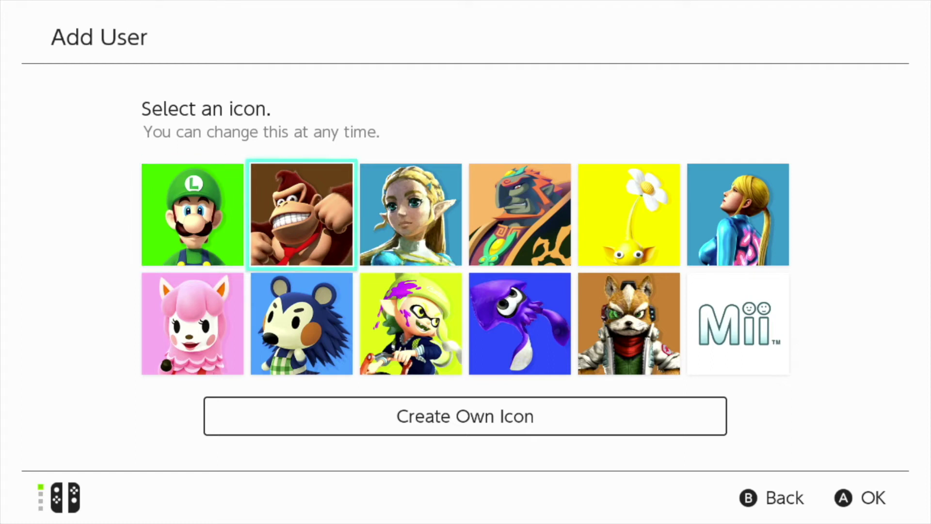
key("Right")
key("Right")
key("Left")
key("Right")
key("Right")
key("Right")
key("Left")
key("Left")
key("Left")
key("Down")
key("Right")
key("Up")
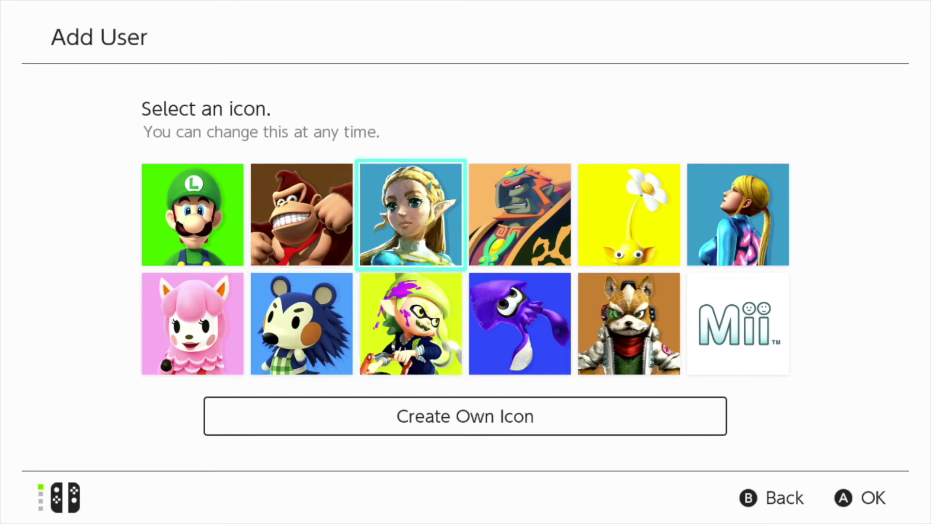
key("Right")
key("Down")
key("Down")
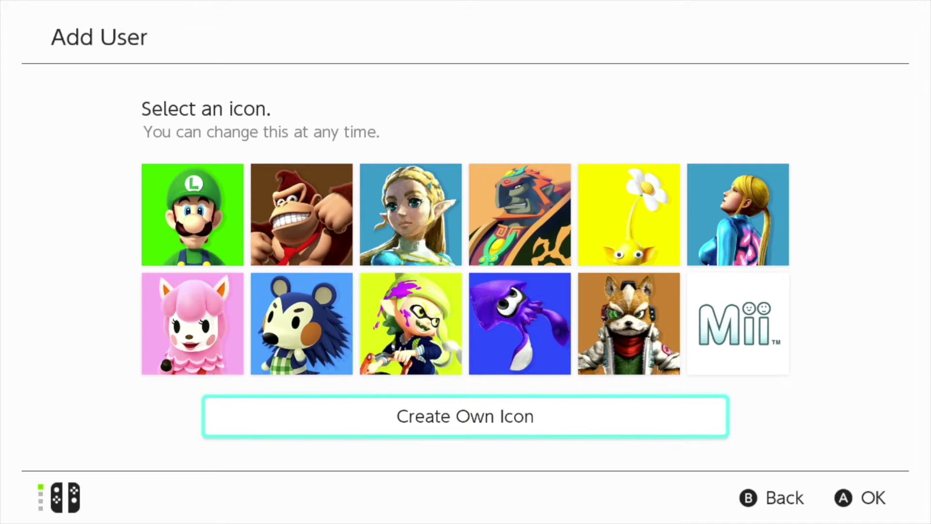
key("Return")
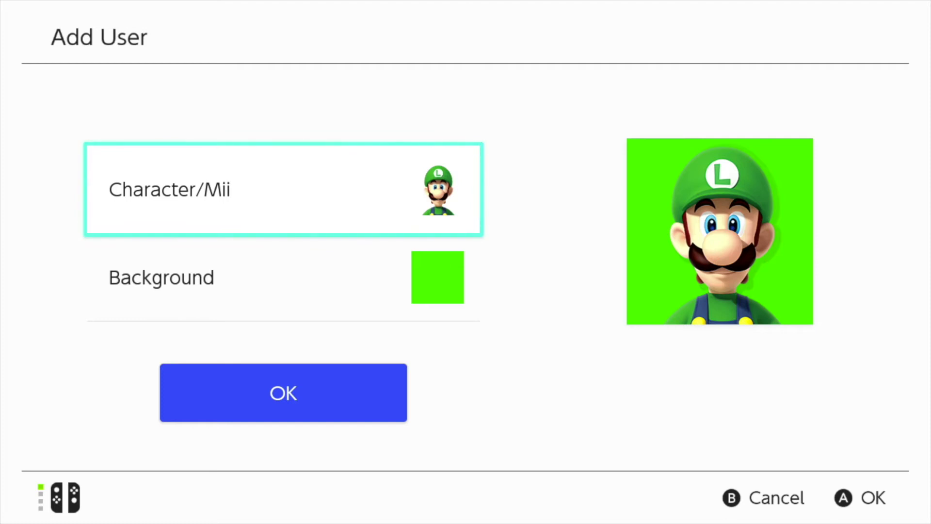
Step: Preview character icons from Luigi through Zelda, Splatoon, ARMS, Star Fox, Kirby and Samus
key("Return")
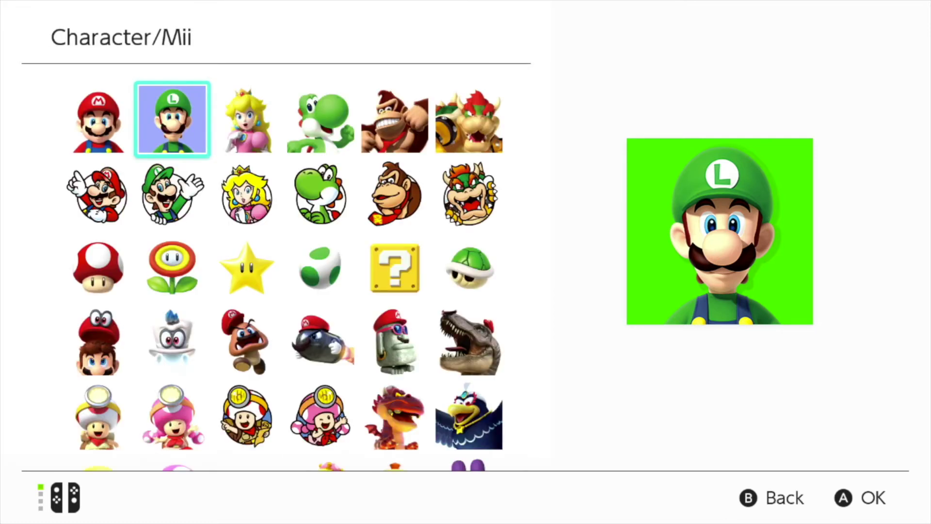
key("Down")
key("Down")
key("Down")
key("Down")
key("Down")
key("Up")
key("Up")
key("Up")
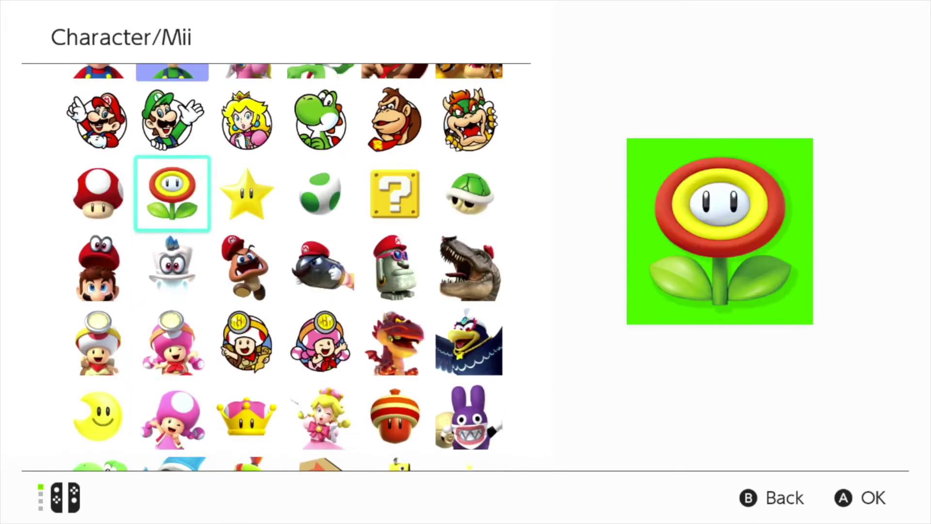
key("Up")
key("Up")
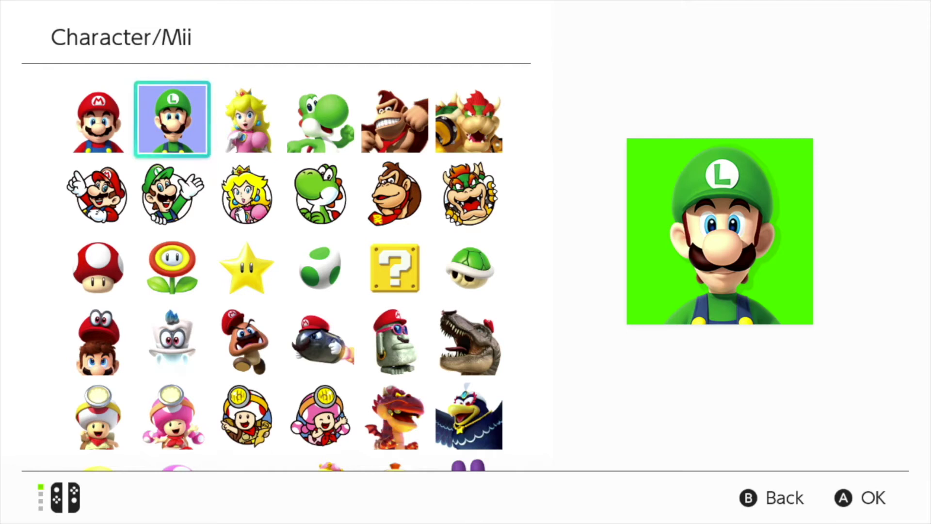
key("Down")
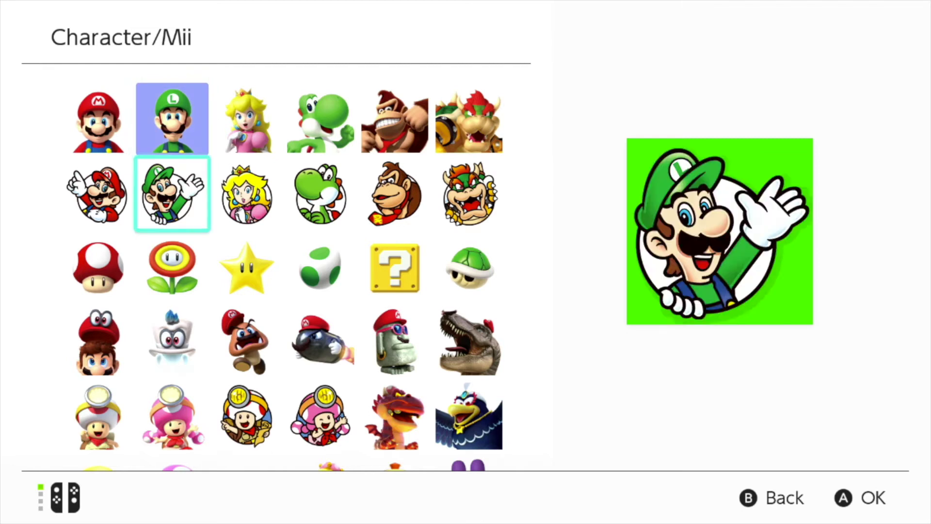
key("Down")
key("Down")
key("Down")
key("Down")
key("Down")
key("Down")
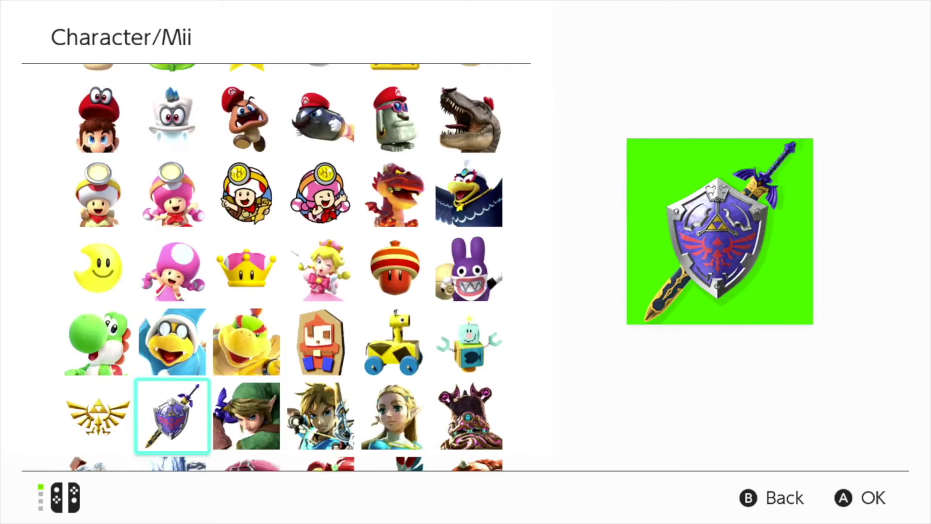
key("Down")
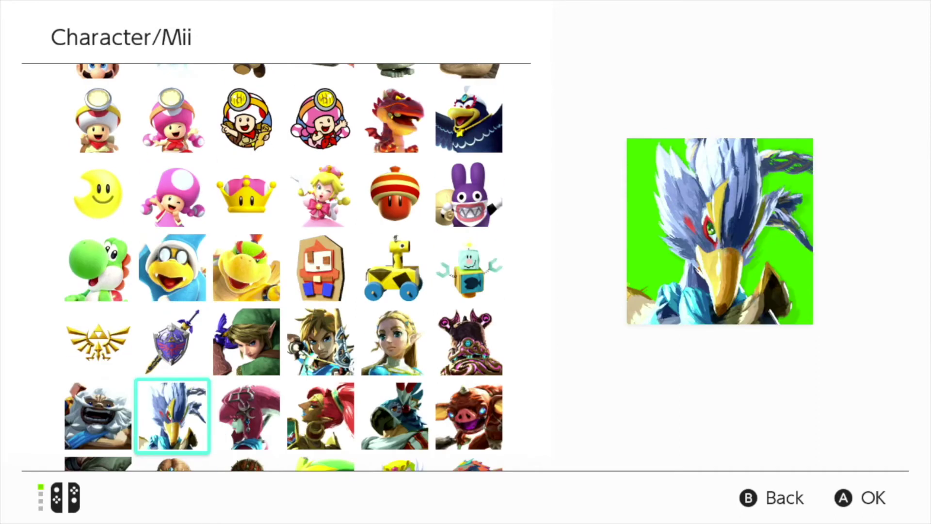
key("Up")
key("Up")
key("Down")
key("Down")
key("Down")
key("Down")
key("Down")
key("Down")
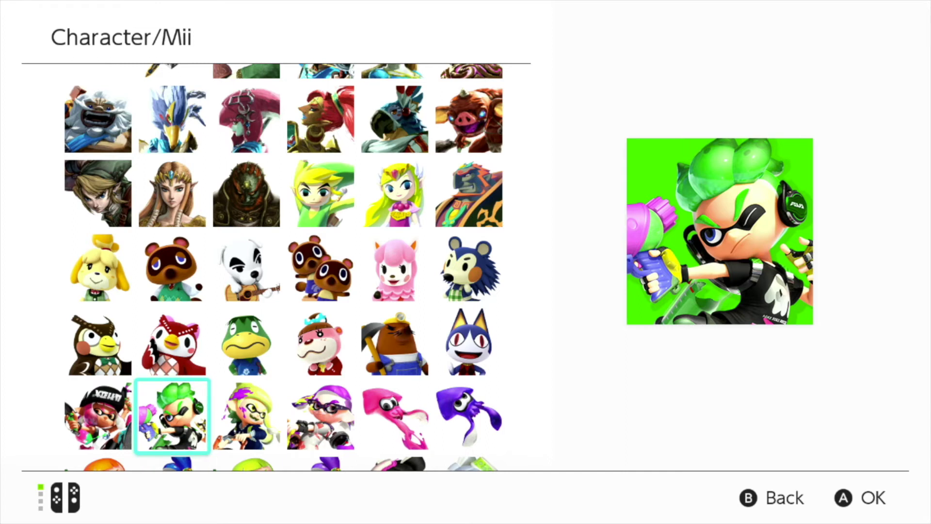
key("Down")
key("Down")
key("Down")
key("Down")
key("Down")
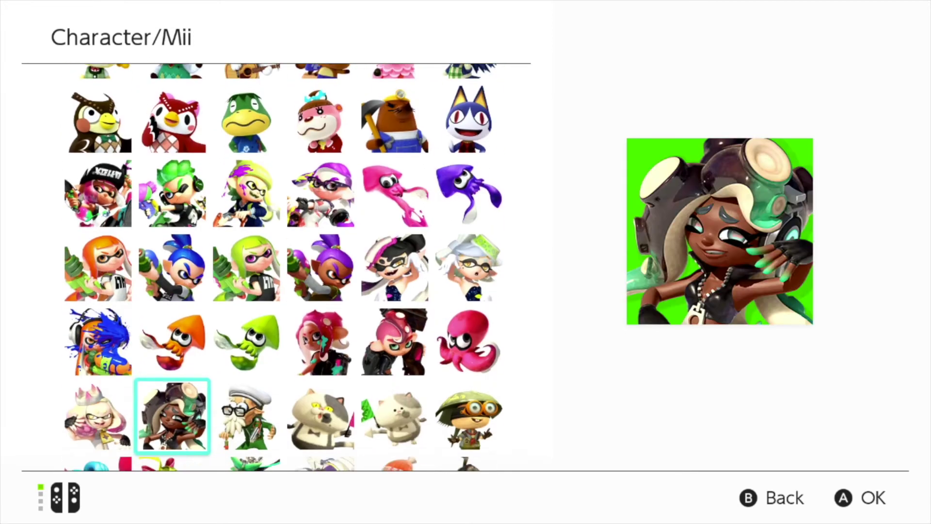
key("Up")
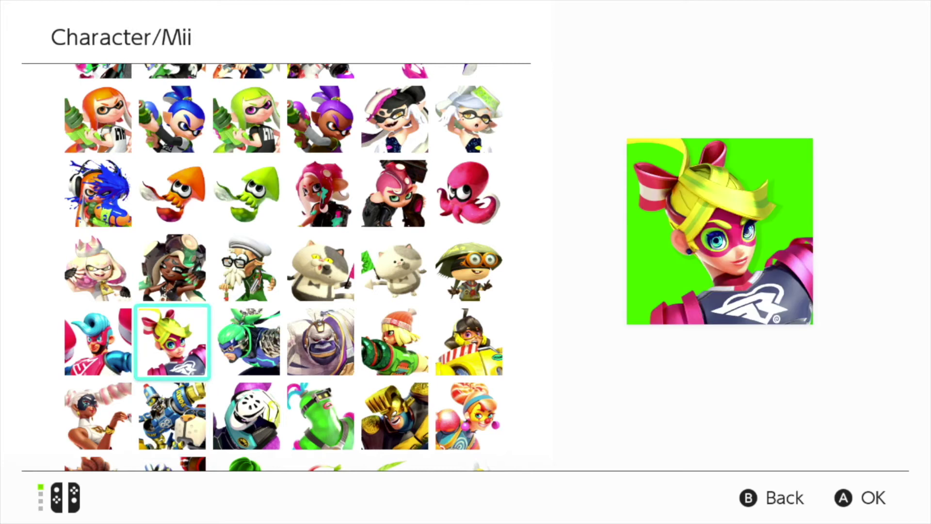
key("Down")
key("Down")
key("Down")
key("Down")
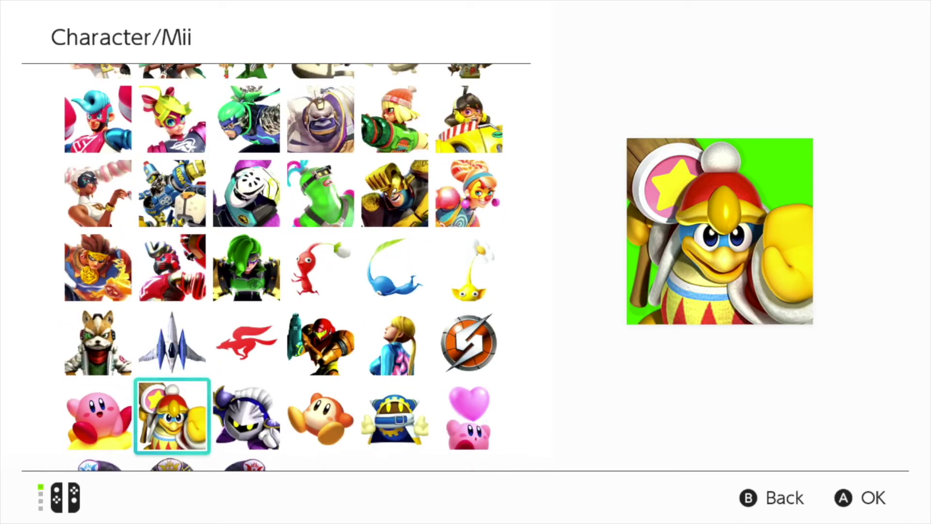
key("Down")
key("Up")
key("Up")
key("Up")
key("Up")
key("Up")
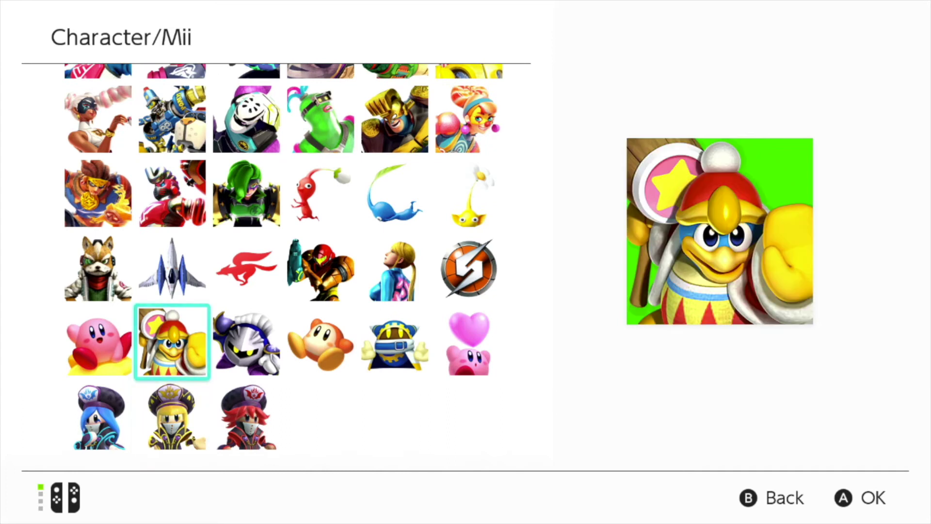
key("Down")
key("Right")
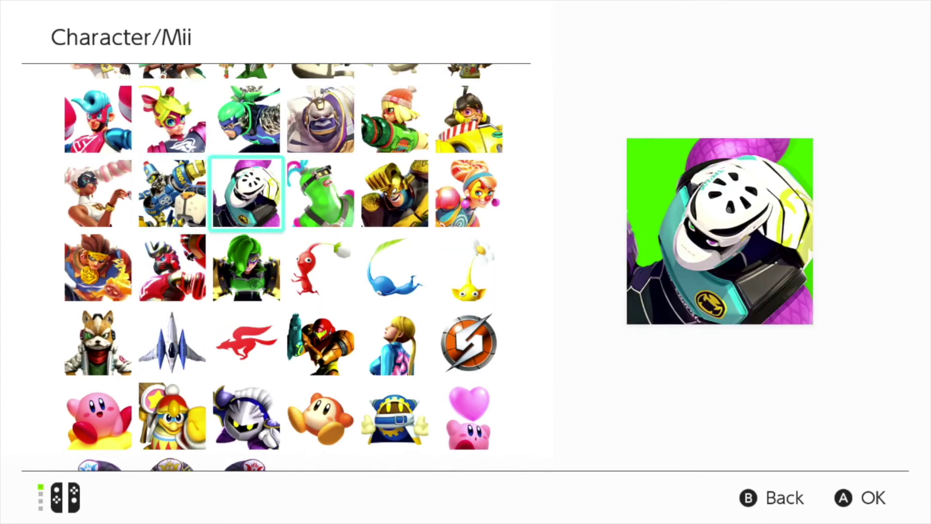
key("Left")
key("Down")
key("Right")
key("Down")
key("Down")
key("Right")
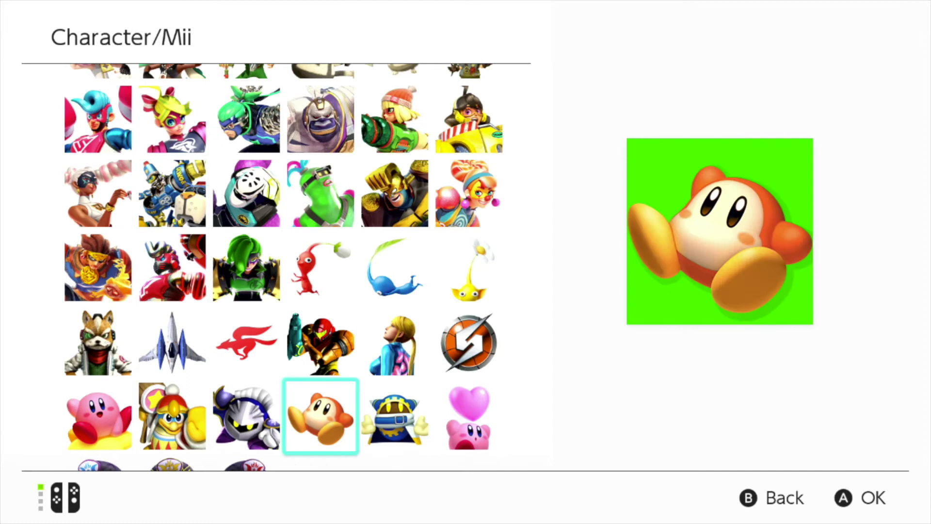
key("Right")
key("Up")
key("Left")
key("Up")
key("Up")
key("Up")
key("Up")
key("Up")
key("Up")
key("Up")
key("Up")
key("Up")
key("Up")
key("Up")
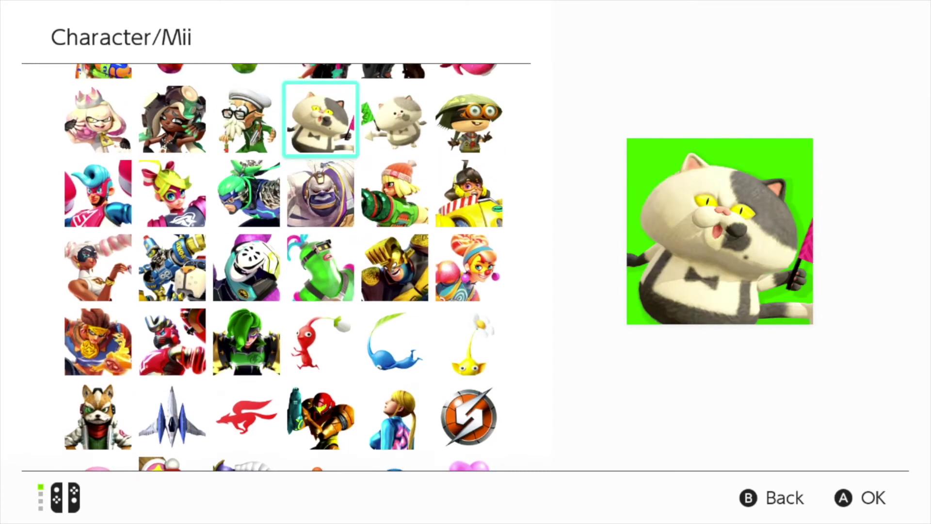
Step: After comparing Peach, Zelda and Animal Crossing icons, pick Cappy Mario and open Background colours
key("Up")
key("Up")
key("Up")
key("Up")
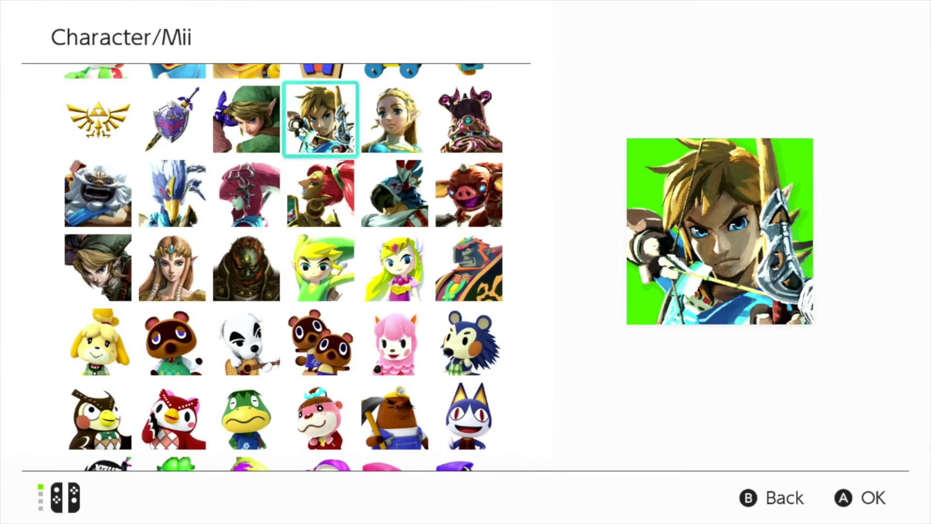
key("Left")
key("Left")
key("Up")
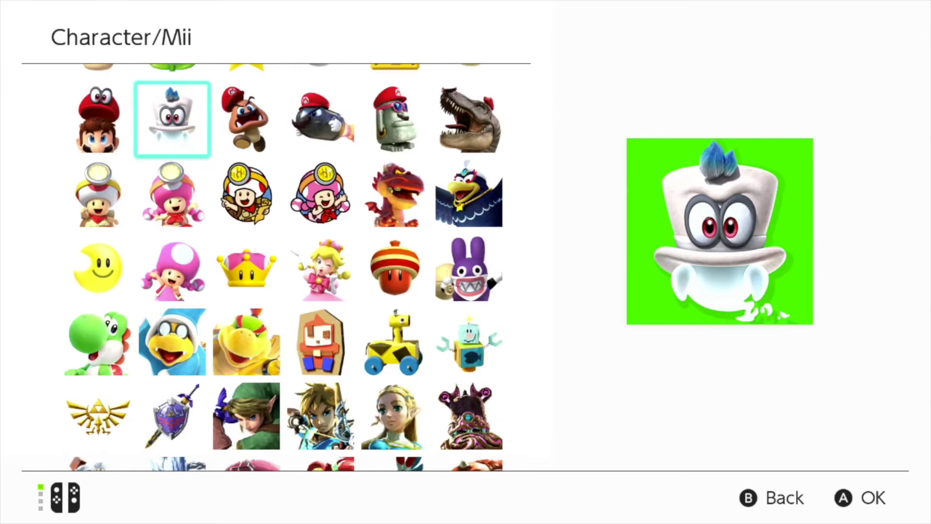
key("Down")
key("Up")
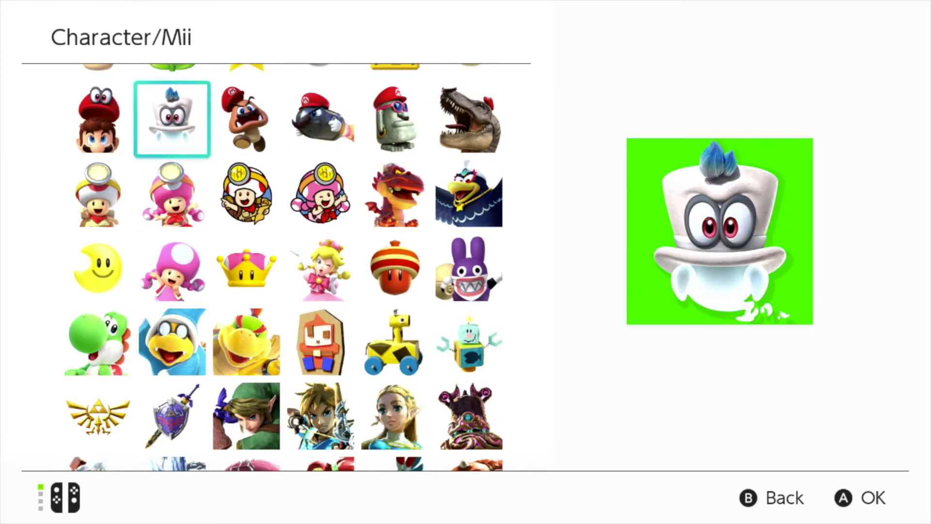
key("Up")
key("Up")
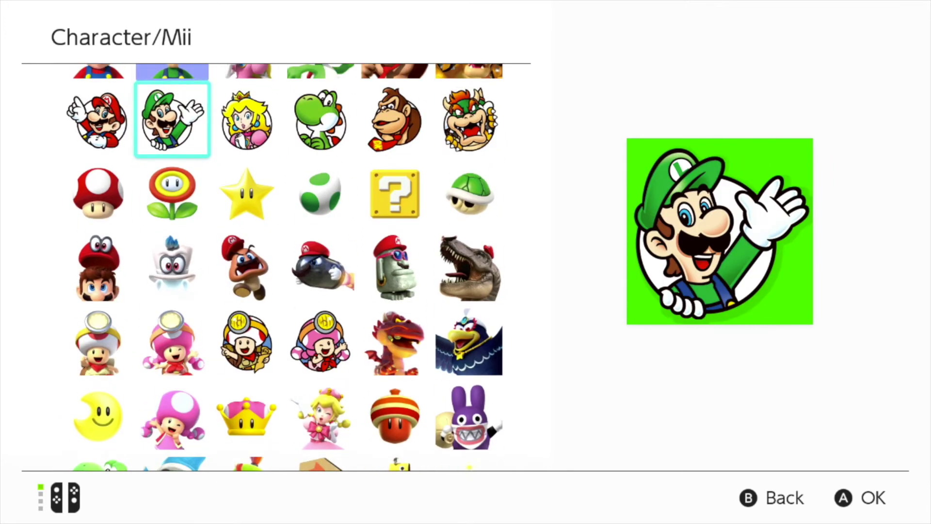
key("Right")
key("Up")
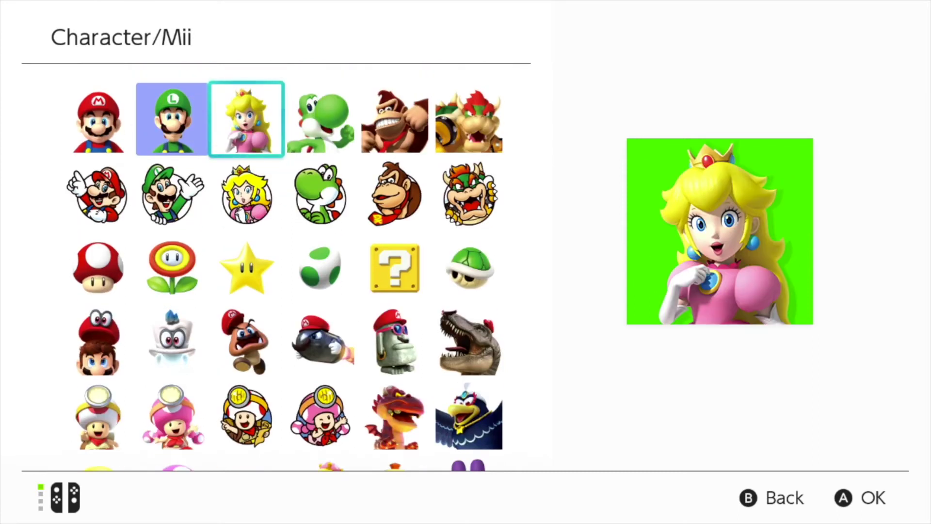
key("Left")
key("Right")
key("Down")
key("Down")
key("Down")
key("Down")
key("Down")
key("Down")
key("Down")
key("Down")
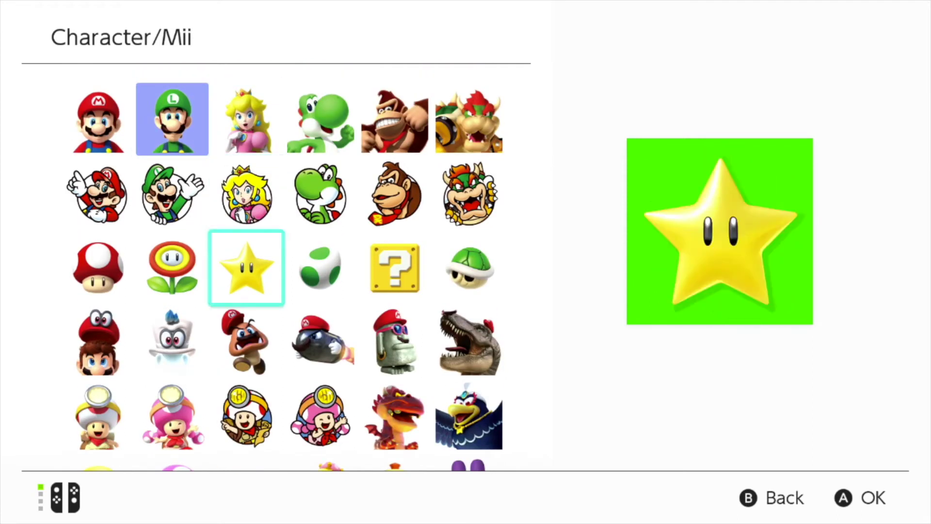
key("Right")
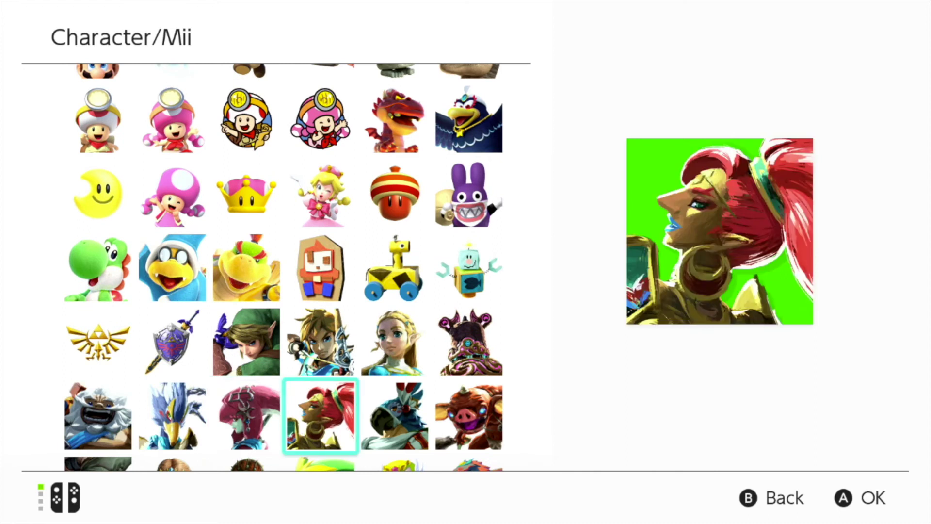
key("Down")
key("Up")
key("Up")
key("Down")
key("Down")
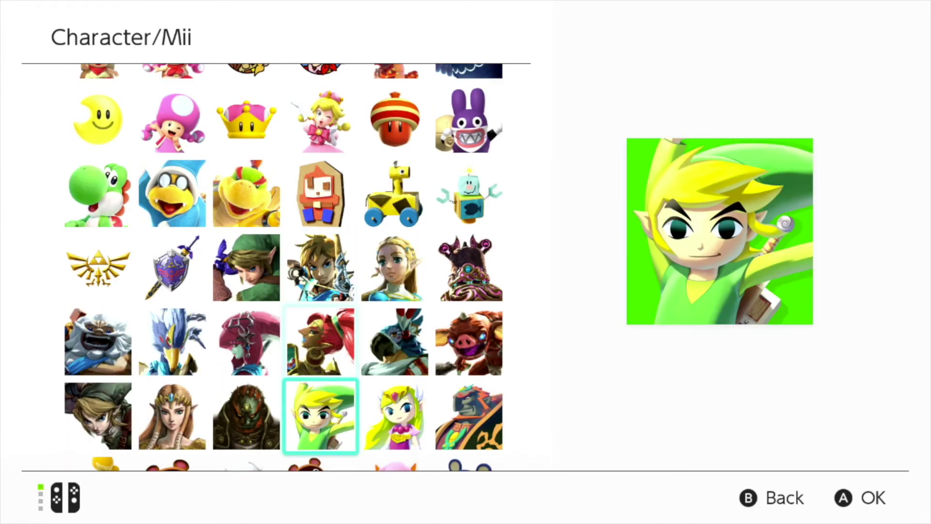
key("Left")
key("Down")
key("Left")
key("Left")
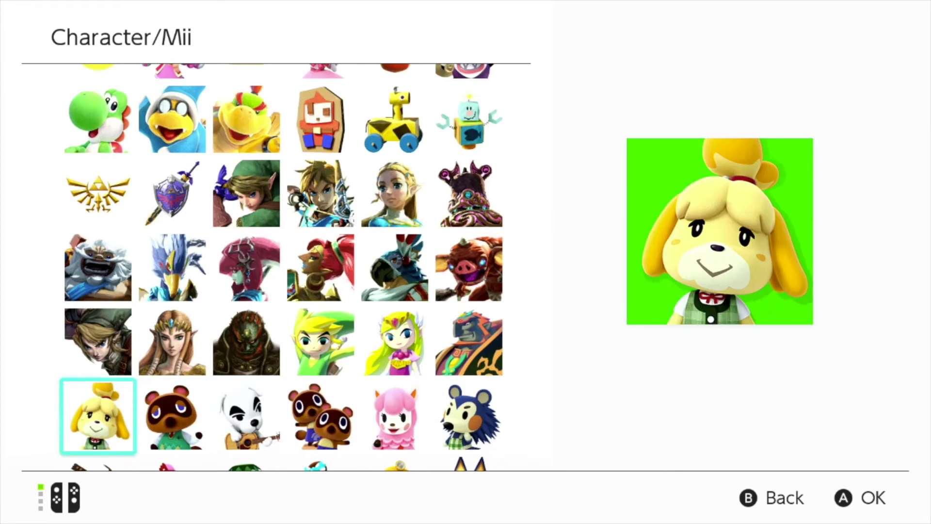
key("Up")
key("Down")
key("Right")
key("Up")
key("Up")
key("Up")
key("Up")
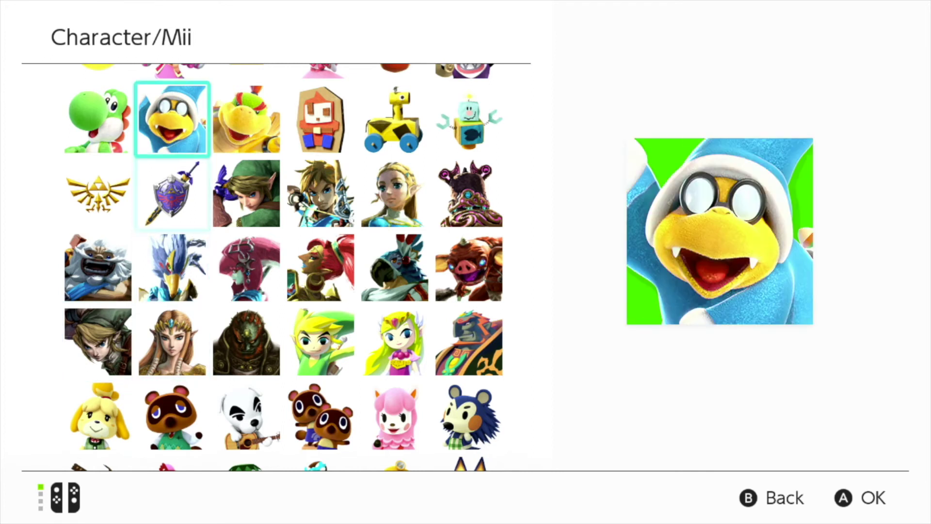
key("Up")
key("Up")
key("Up")
key("Up")
key("Up")
key("Right")
key("Up")
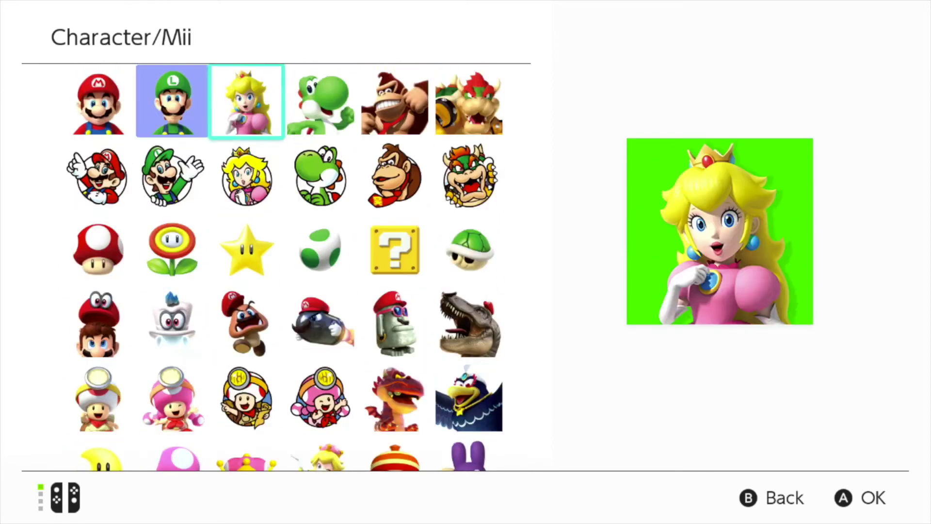
key("Down")
key("Down")
key("Down")
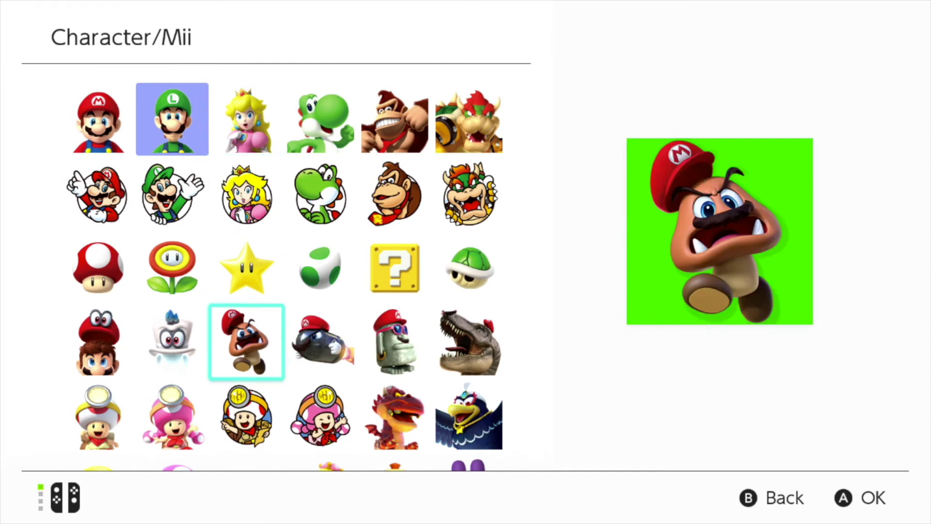
key("Left")
key("Left")
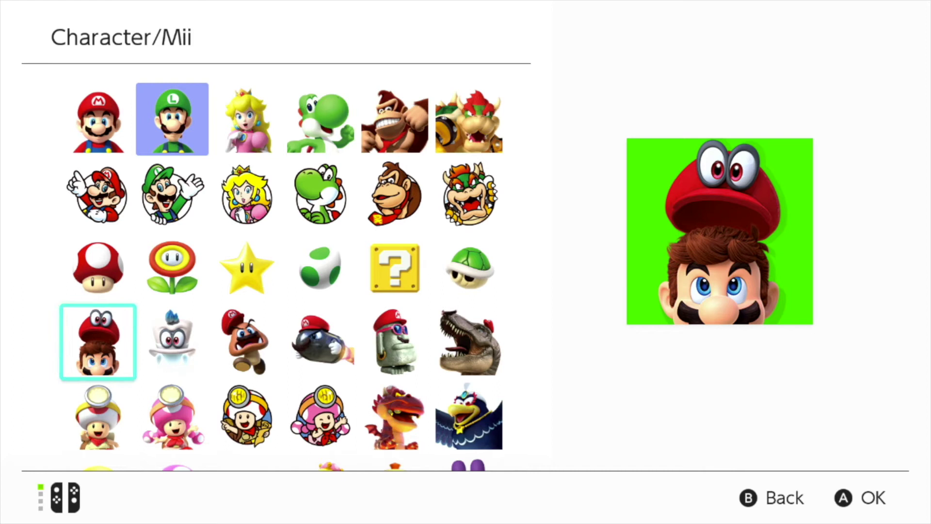
key("Return")
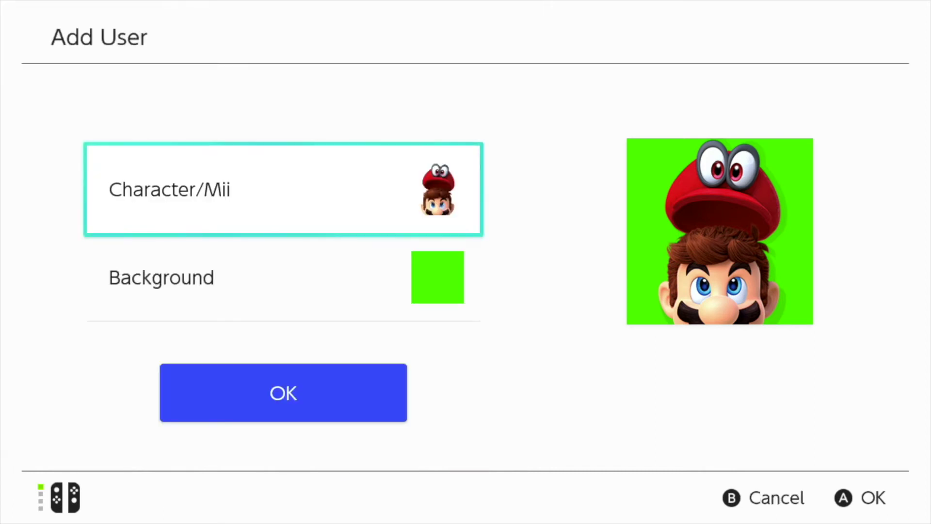
key("Down")
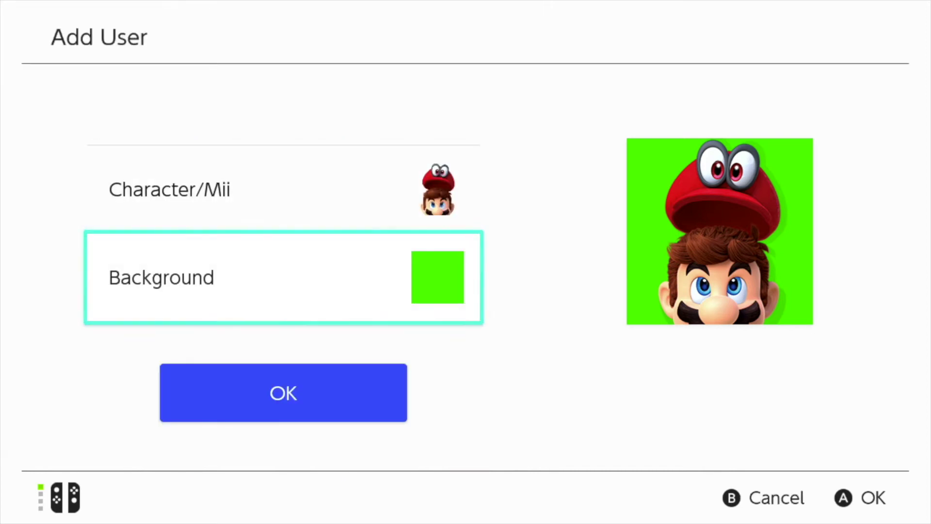
key("Return")
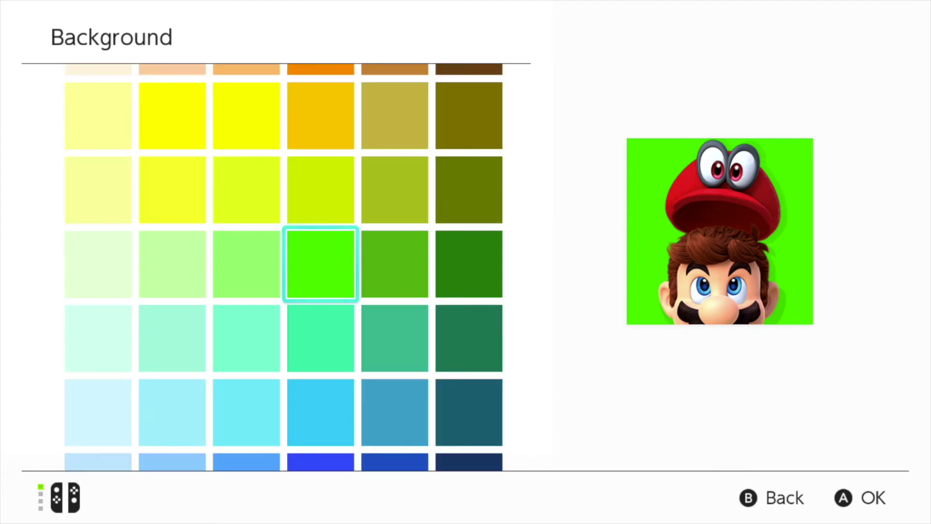
Step: Preview green, orange, pink, cyan, grey, navy, teal and red backgrounds behind the icon
key("Left")
key("Up")
key("Up")
key("Up")
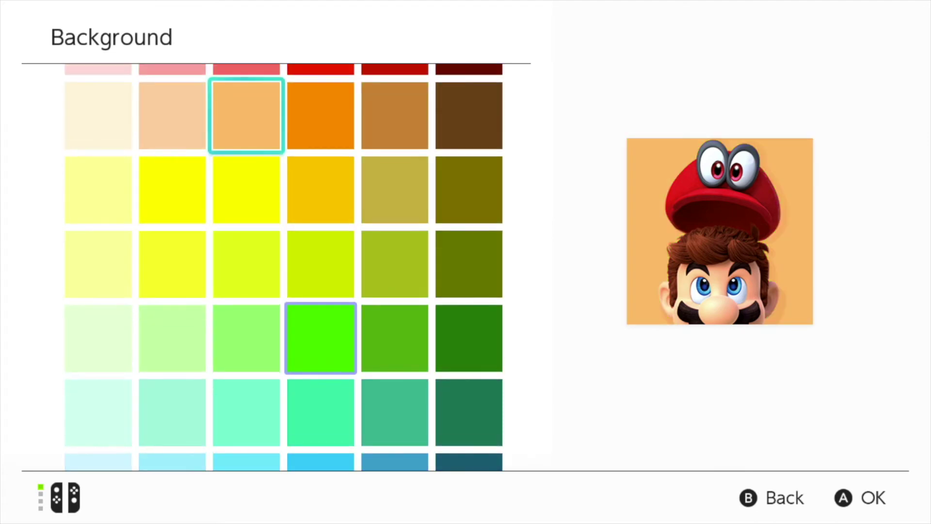
key("Left")
key("Up")
key("Down")
key("Right")
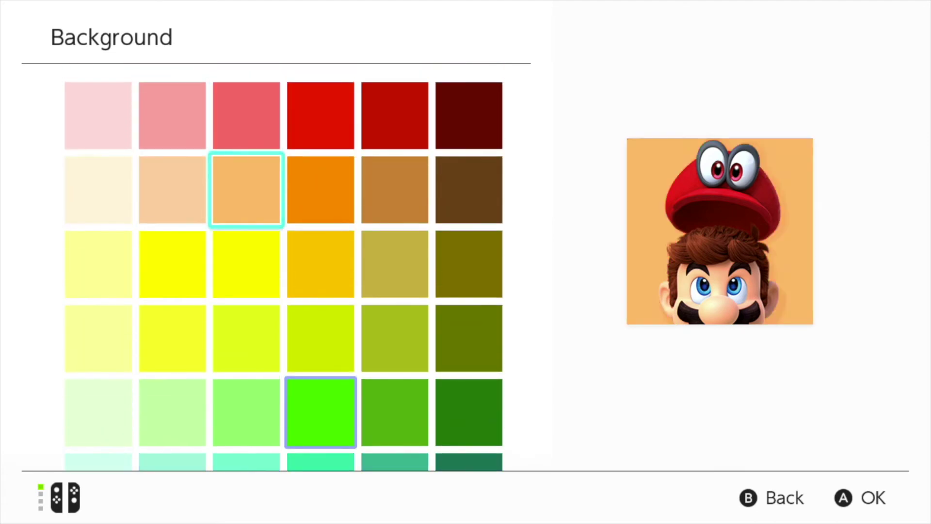
key("Down")
key("Down")
key("Down")
key("Down")
key("Down")
key("Down")
key("Down")
key("Down")
key("Down")
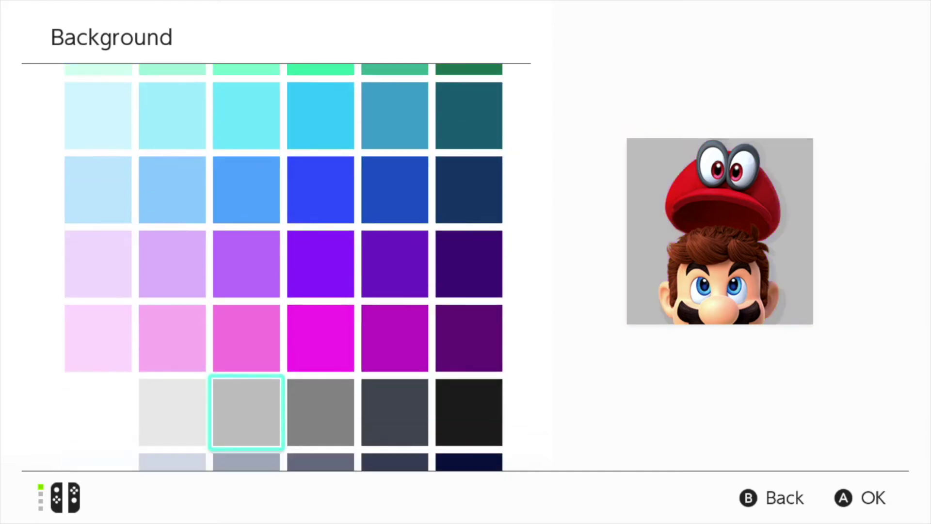
key("Down")
key("Right")
key("Right")
key("Right")
key("Up")
key("Up")
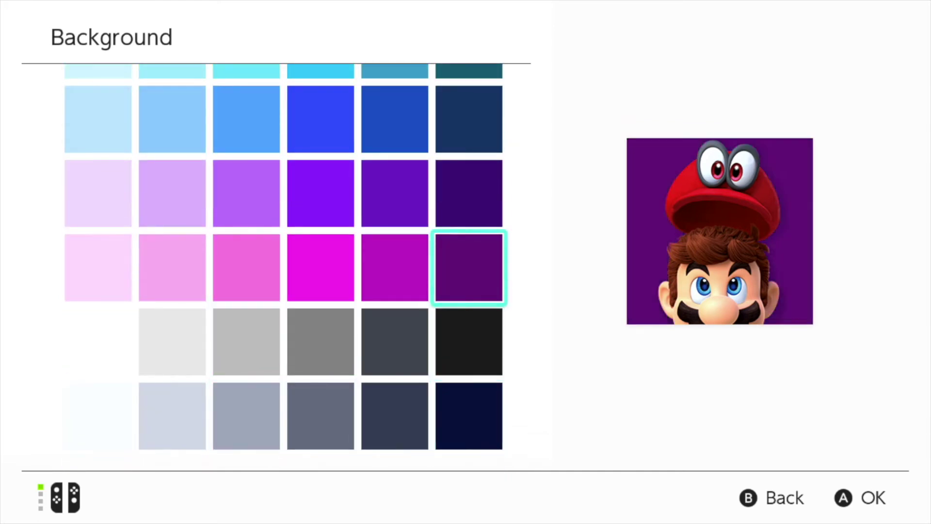
key("Up")
key("Up")
key("Up")
key("Left")
key("Left")
key("Left")
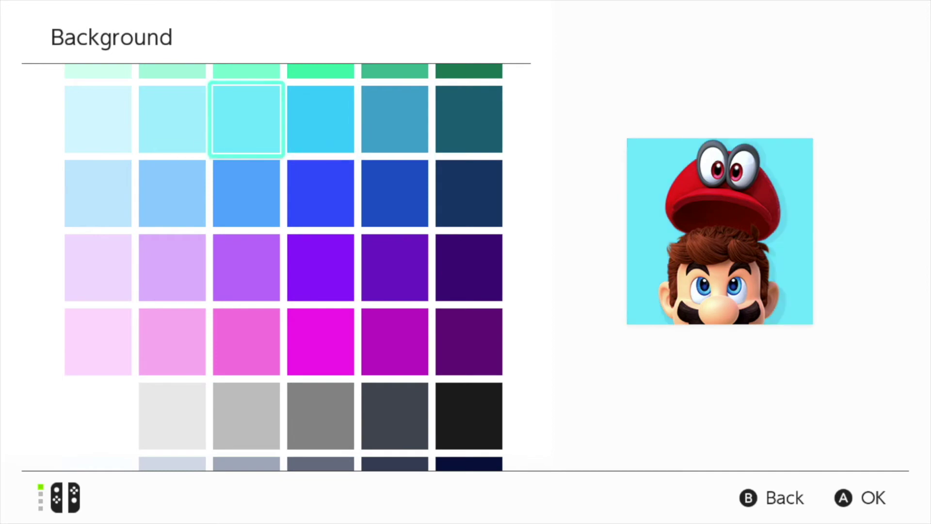
key("Left")
key("Up")
key("Up")
key("Up")
key("Up")
key("Up")
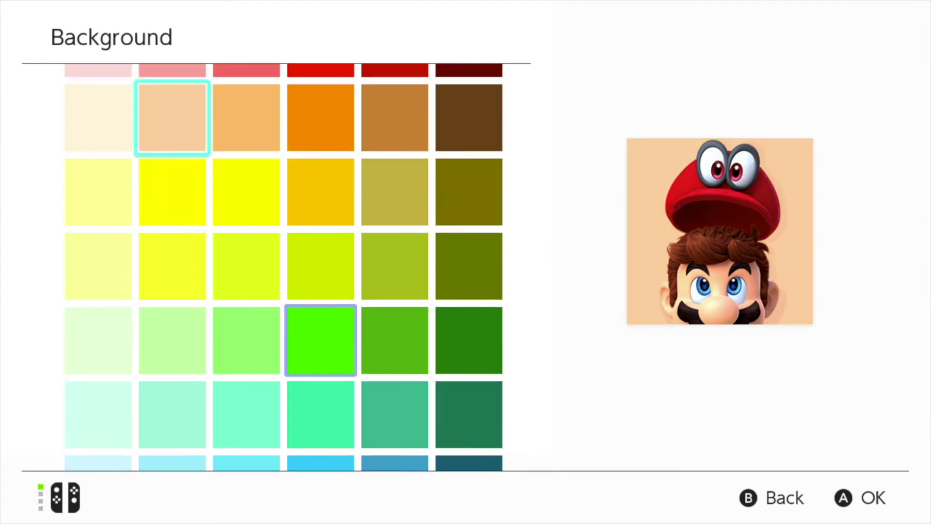
key("Up")
key("Right")
key("Right")
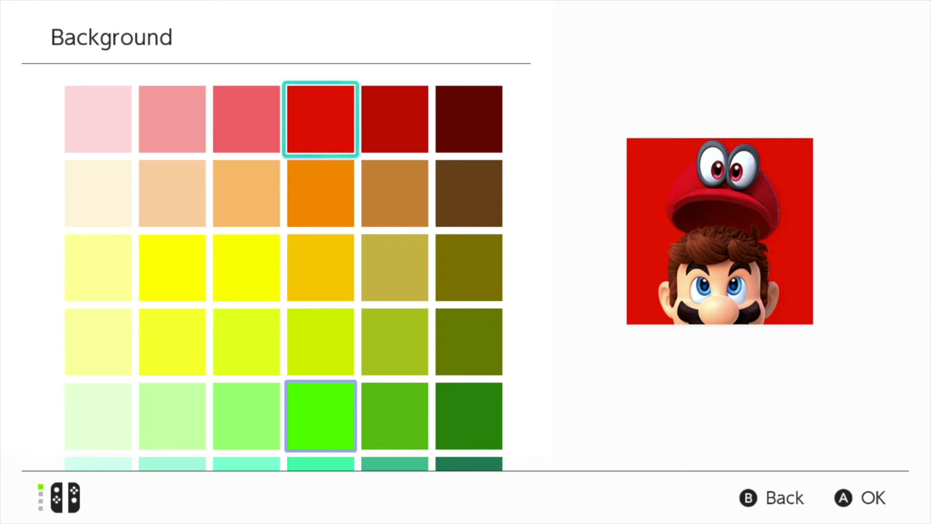
key("Left")
key("Right")
key("Right")
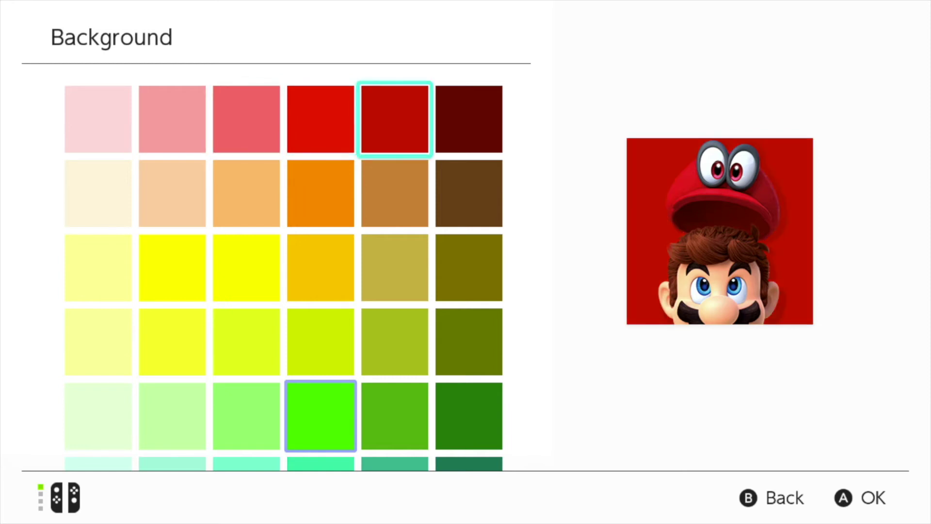
key("Left")
key("Right")
Step: Compare light blue, steel blue and dark blue backgrounds, settling on the steel-blue swatch
key("Down")
key("Down")
key("Down")
key("Down")
key("Down")
key("Down")
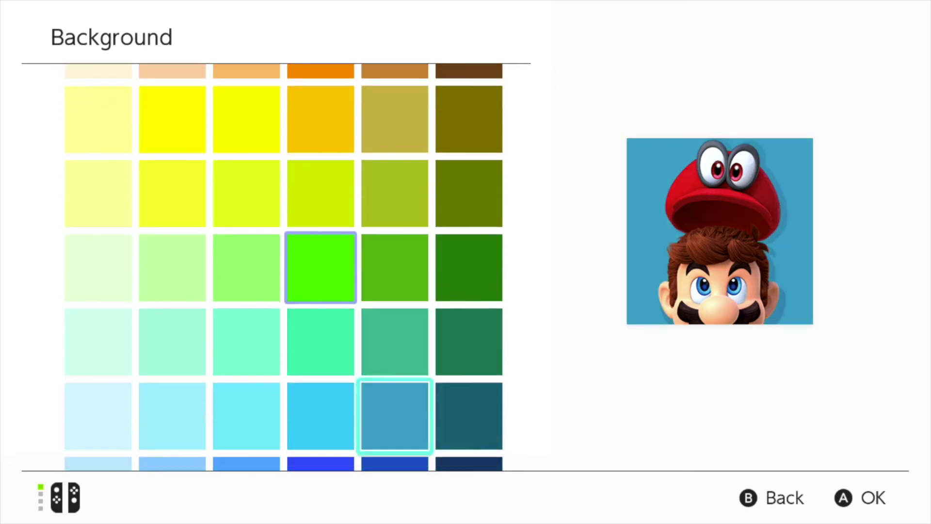
key("Left")
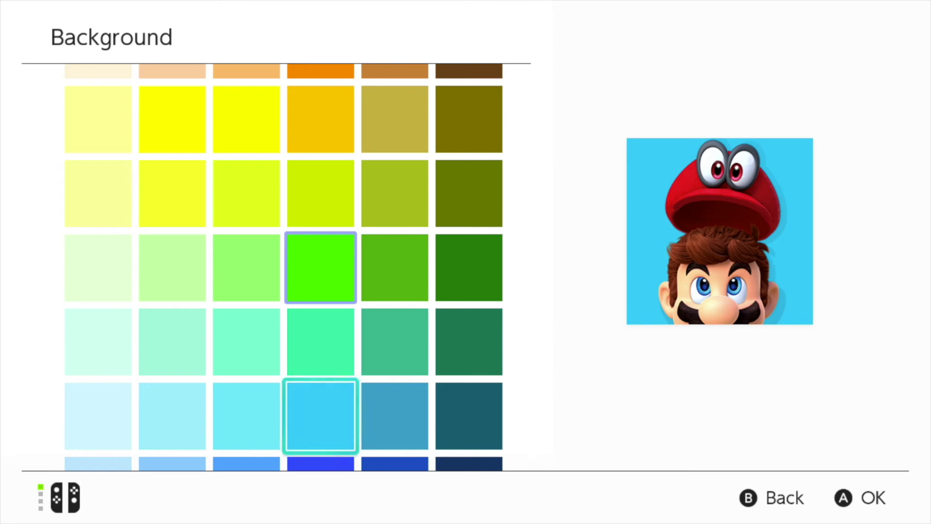
key("Right")
key("Left")
key("Right")
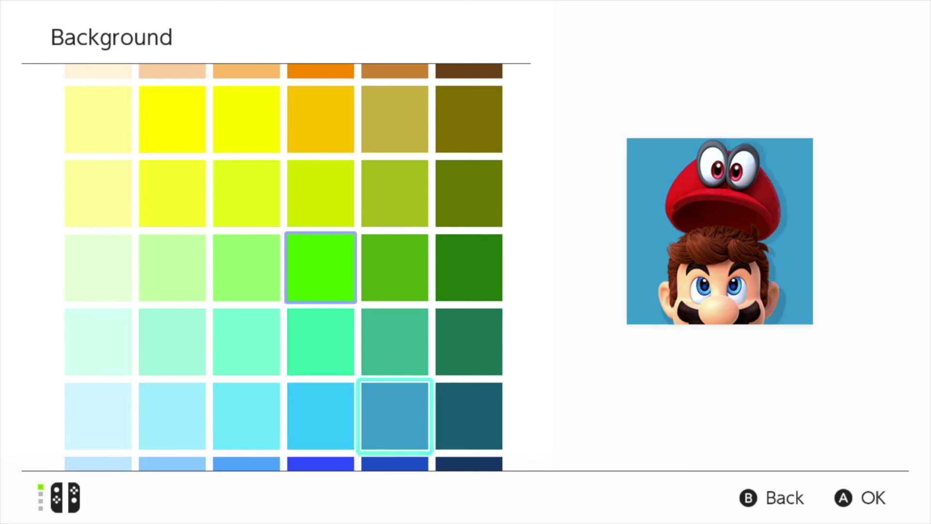
key("Left")
key("Right")
key("Down")
key("Up")
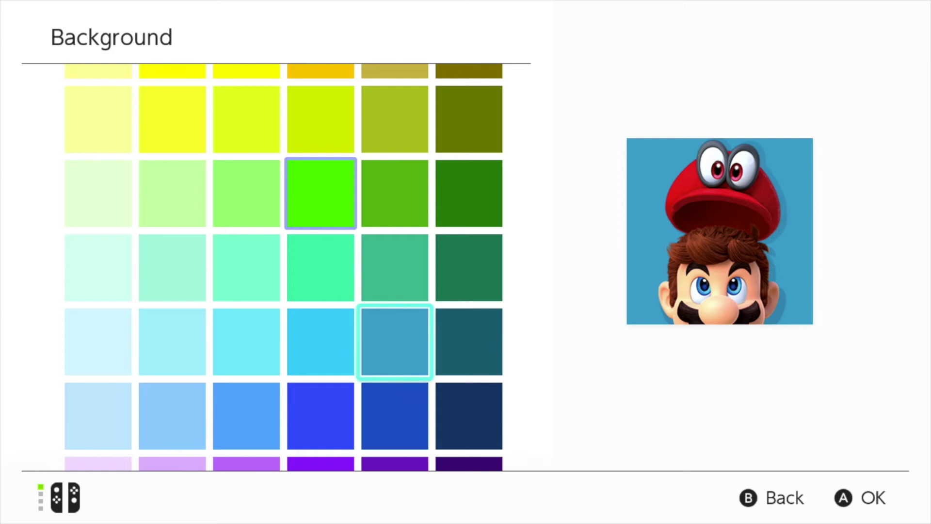
Step: Confirm the steel-blue background, recheck the Cappy Mario character, and move down to OK
key("Return")
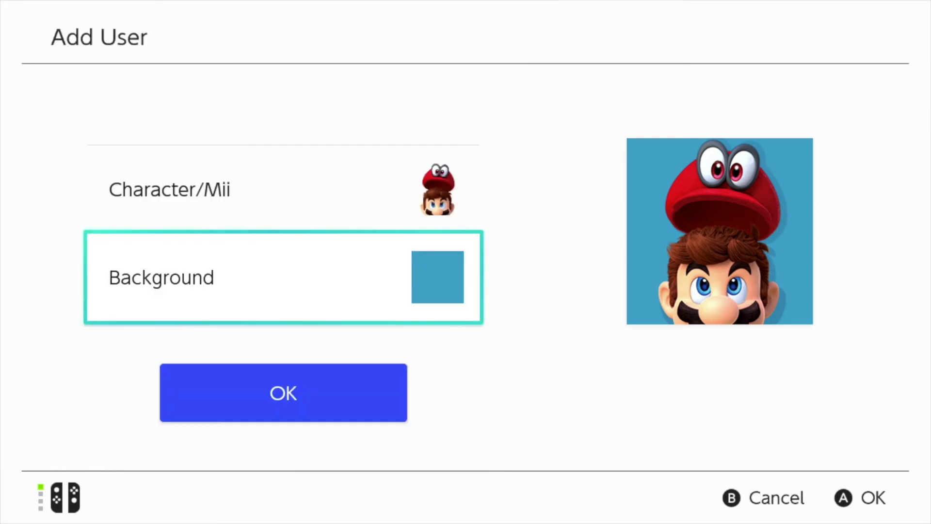
key("Up")
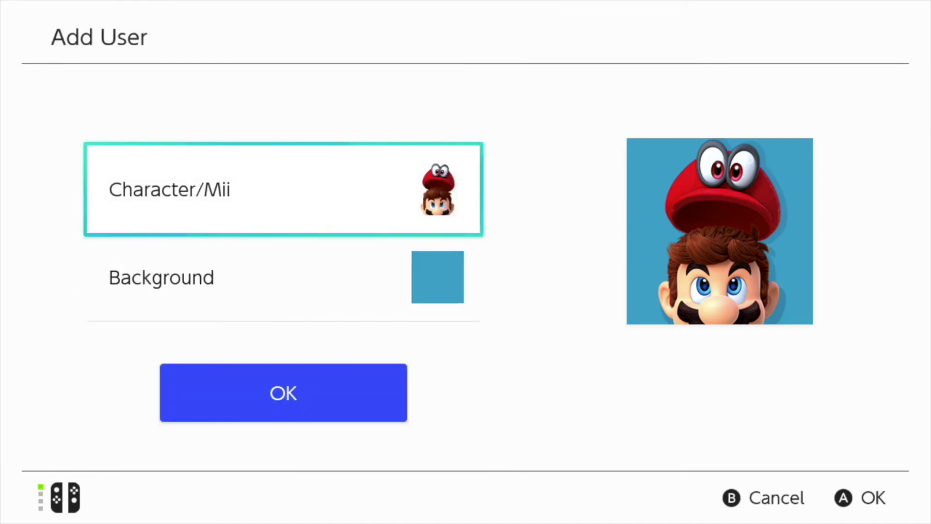
key("Down")
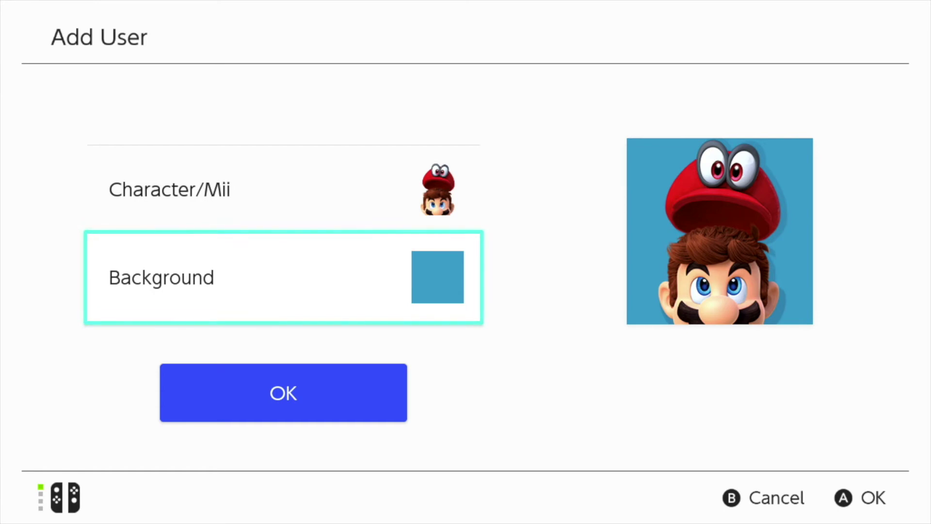
key("Down")
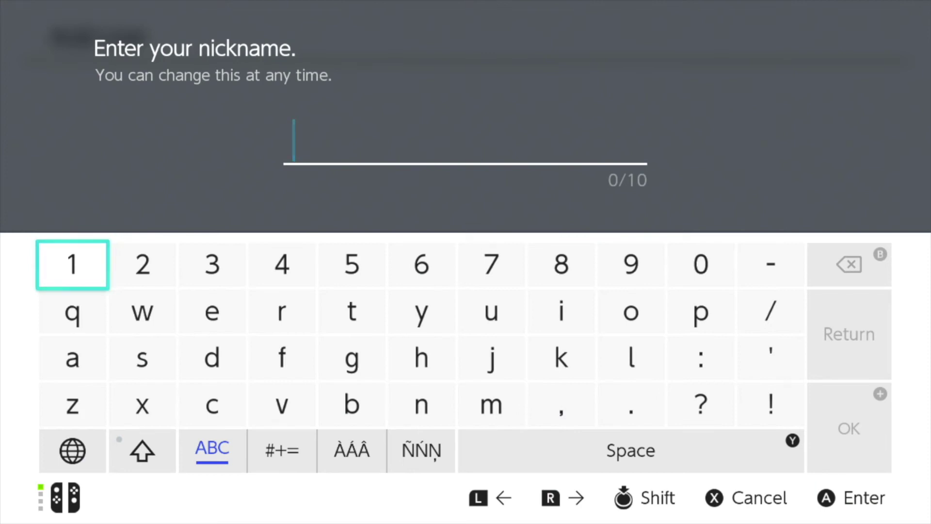
Step: Spell 'Crazy' with a capital C as the first part of the nickname
key("Down")
key("Down")
key("Down")
key("Right")
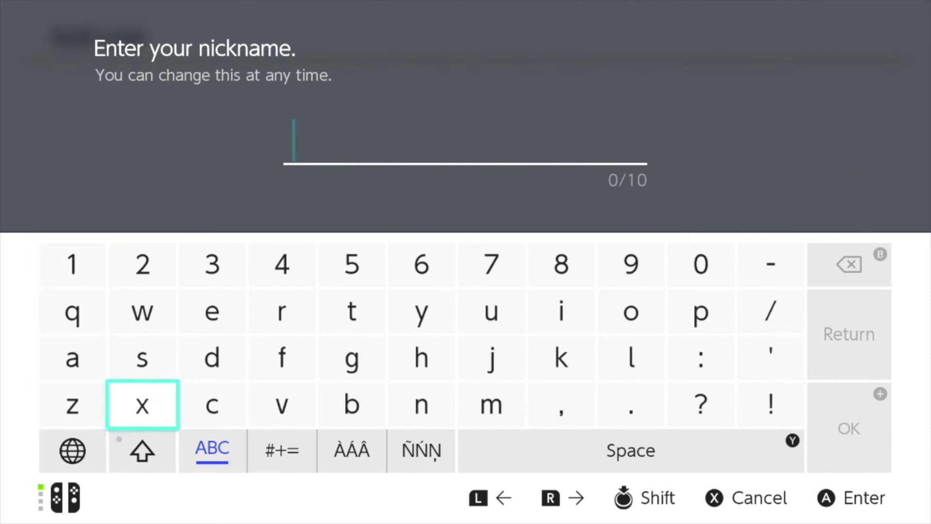
key("Down")
key("Return")
key("Up")
key("Right")
key("Return")
key("Up")
key("Up")
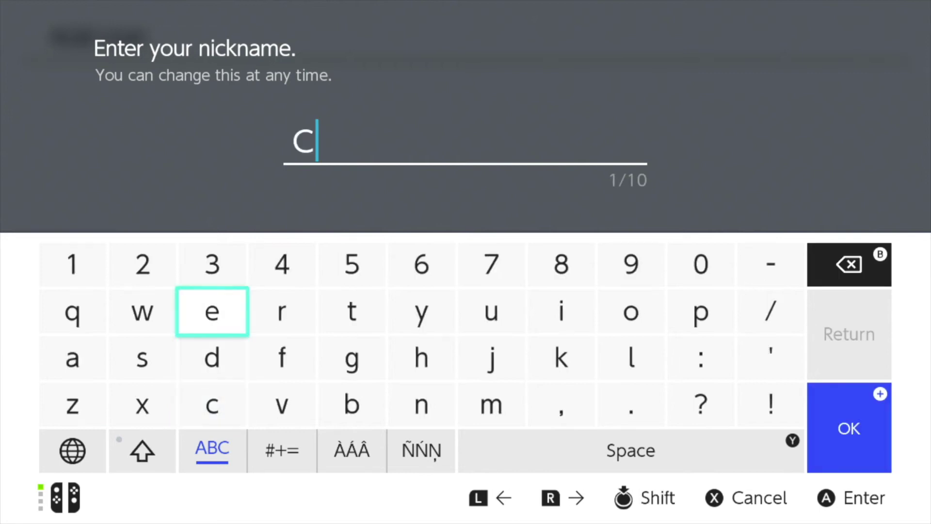
key("Right")
key("Return")
key("Left")
key("Left")
key("Left")
key("Down")
key("Return")
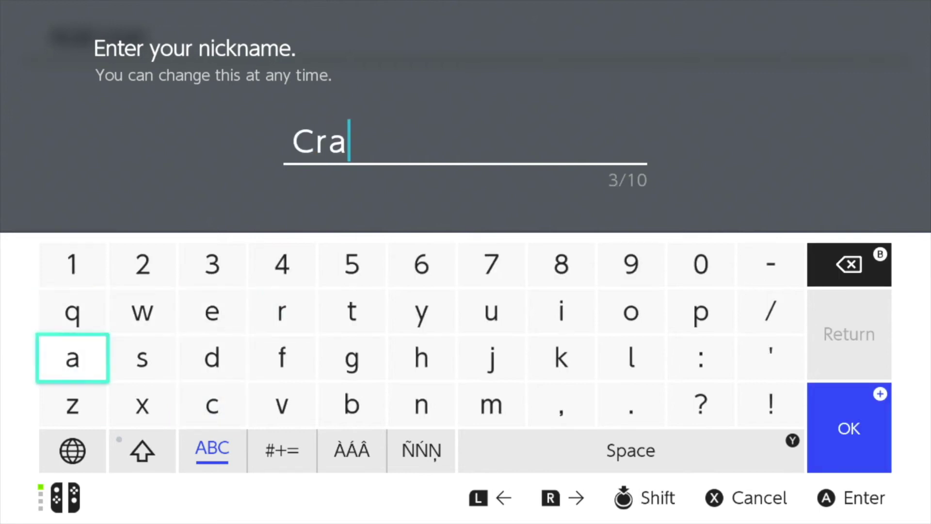
key("Down")
key("Return")
key("Right")
key("Right")
key("Right")
key("Right")
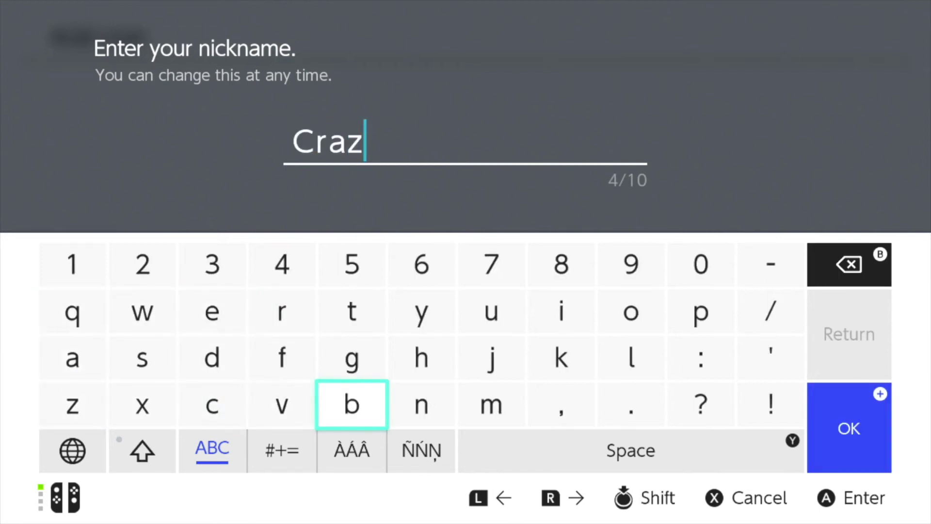
key("Right")
key("Up")
Step: Add 'Contr' with a capital C to complete the ten-character nickname CrazyContr
key("Up")
key("Return")
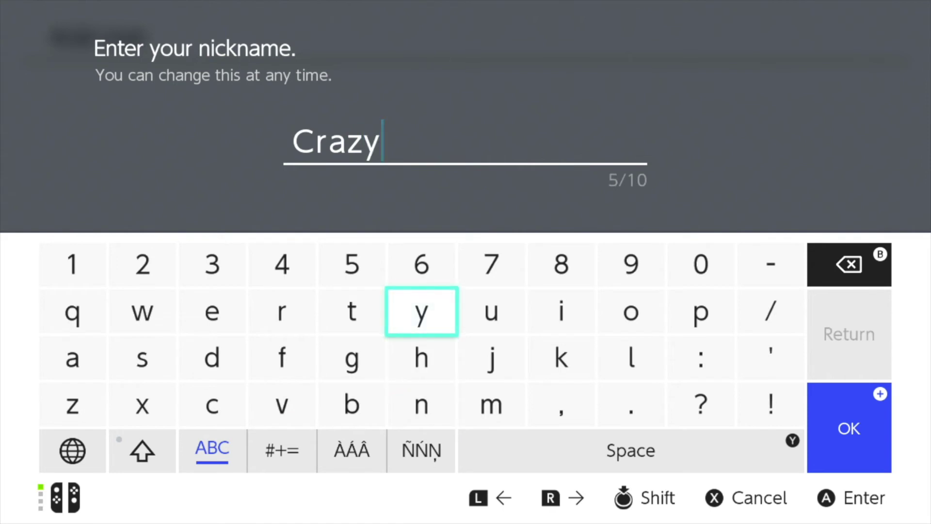
key("Down")
key("Down")
key("Left")
key("Left")
key("Left")
key("Left")
key("Down")
key("Return")
key("Up")
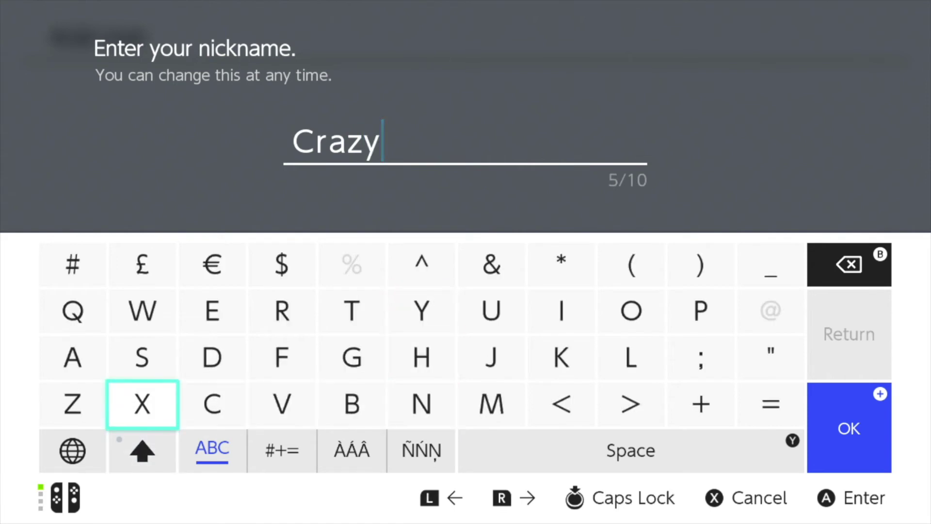
key("Right")
key("Return")
key("Up")
key("Right")
key("Right")
key("Right")
key("Right")
key("Right")
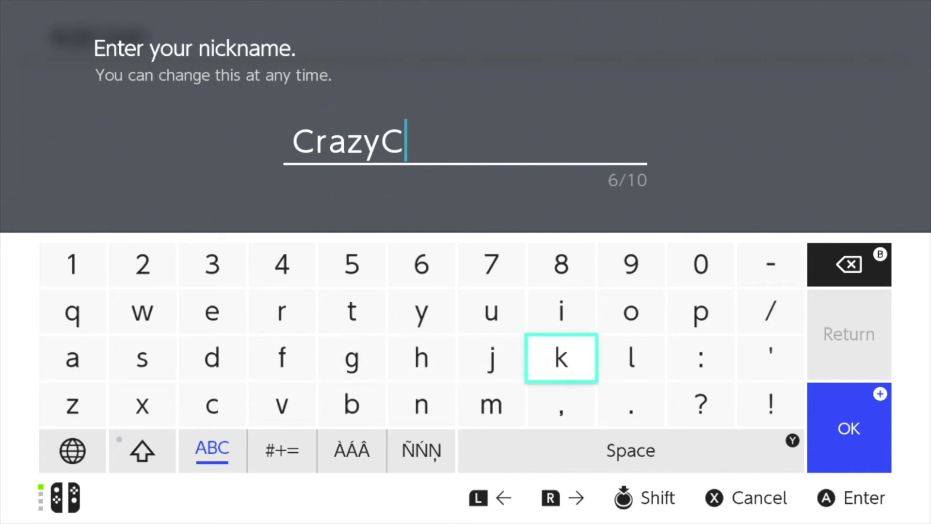
key("Right")
key("Up")
key("Return")
key("Down")
key("Down")
key("Left")
key("Left")
key("Left")
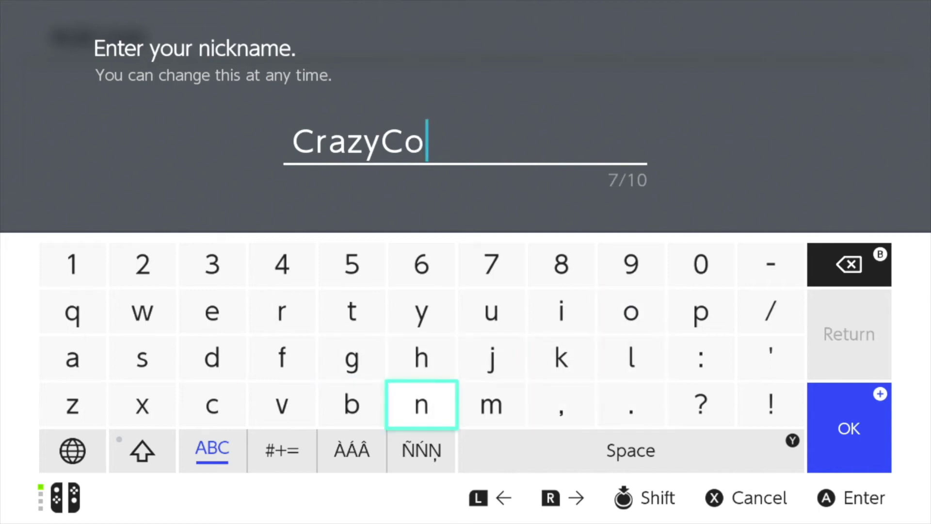
key("Return")
key("Up")
key("Up")
key("Left")
key("Left")
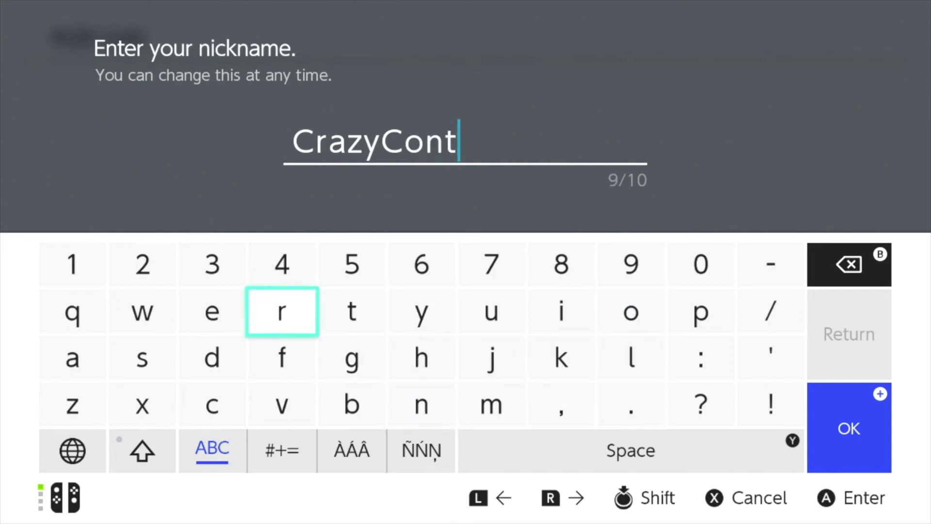
key("Return")
key("Right")
key("Right")
key("Right")
key("Right")
key("Right")
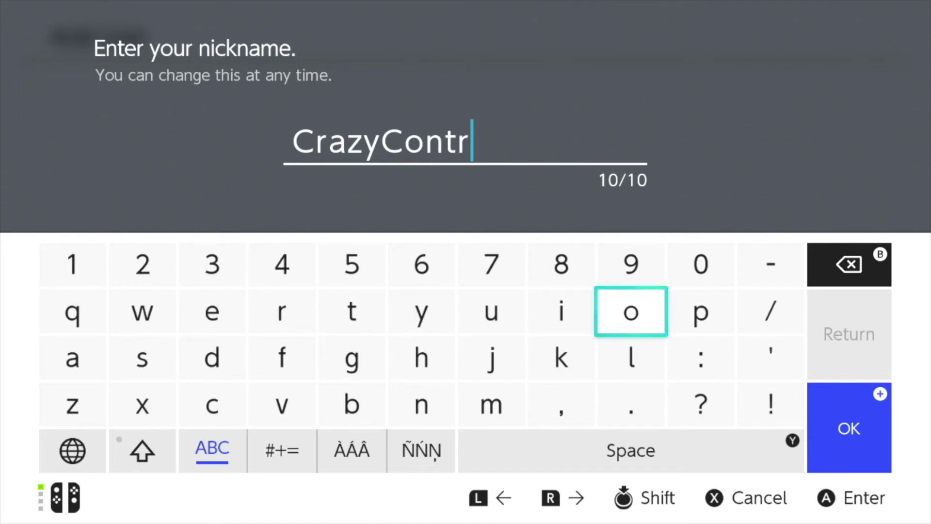
Step: Confirm the nickname CrazyContr with OK
key("Down")
key("Right")
key("Right")
key("Right")
key("Down")
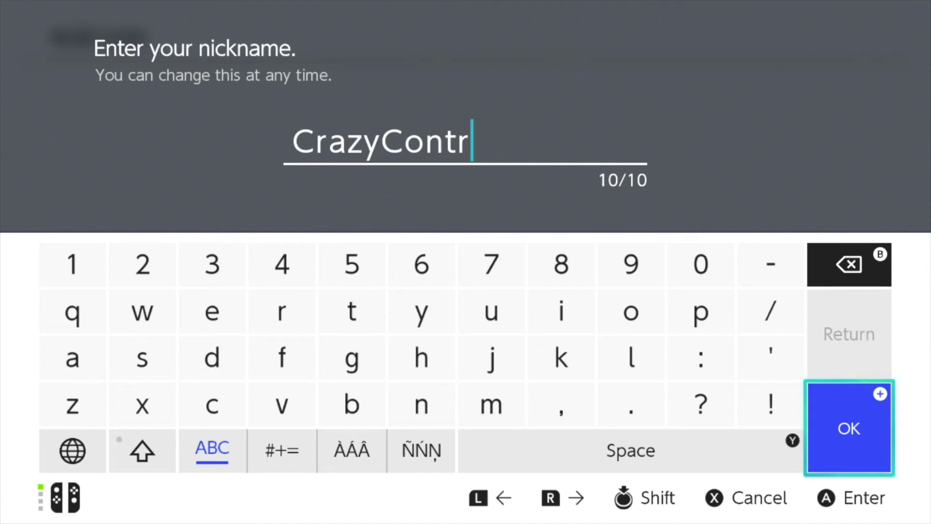
key("Return")
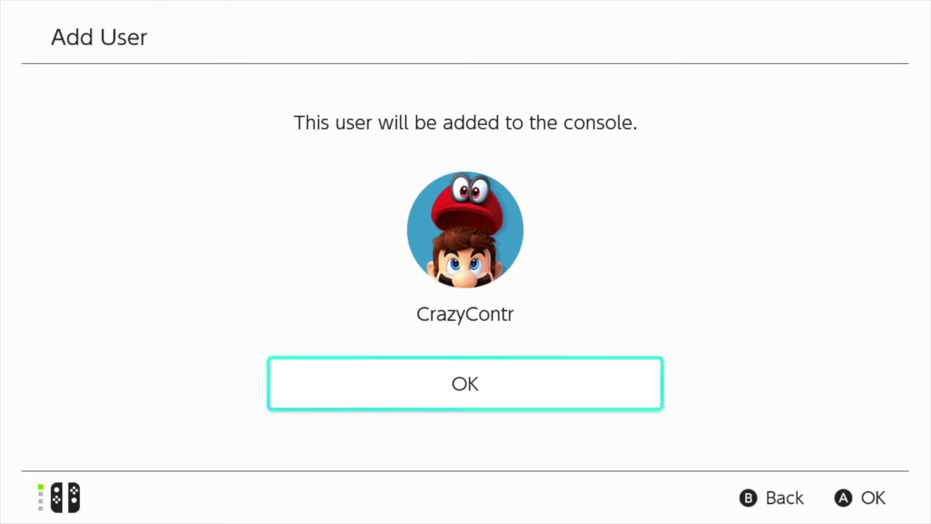
Step: Confirm with OK to add CrazyContr to the console
key("Return")
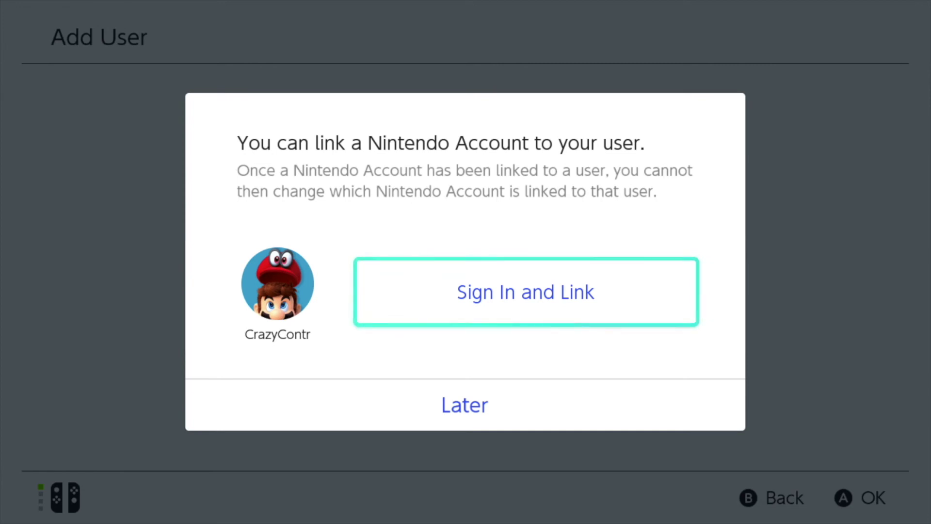
Step: Browse the Nintendo Account sign-in options: email or Sign-In ID, another account, new account
key("Return")
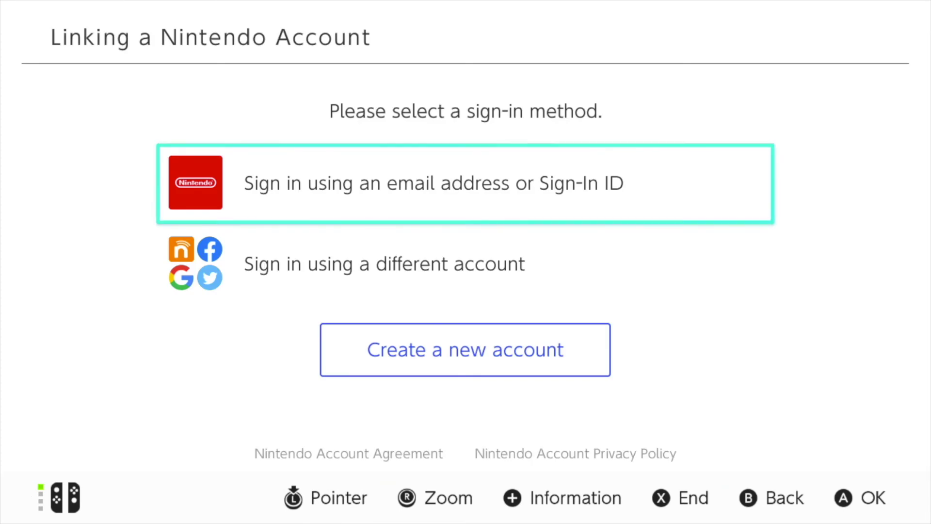
key("Down")
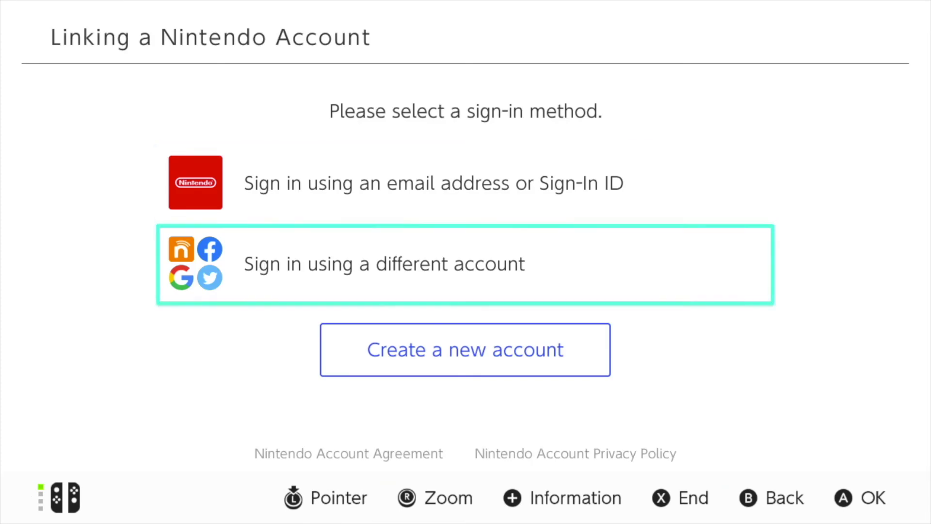
key("Up")
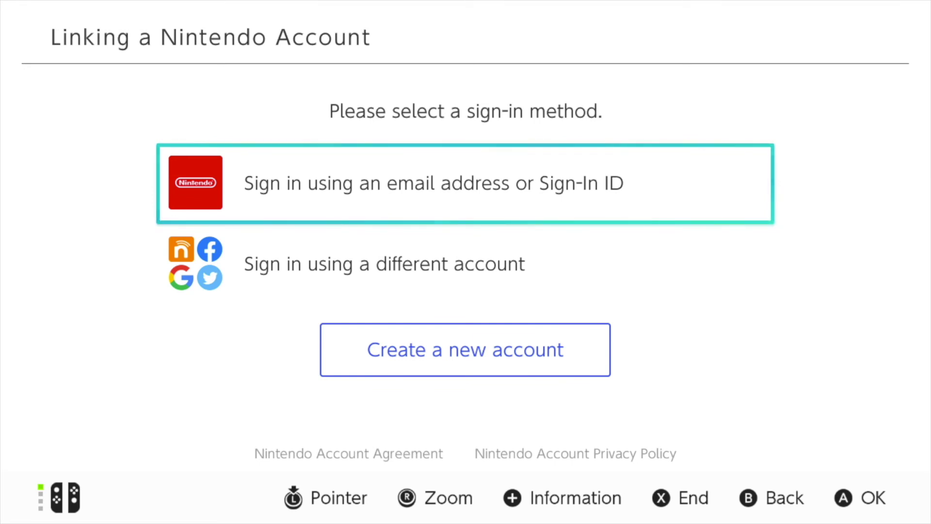
left_click(465, 264)
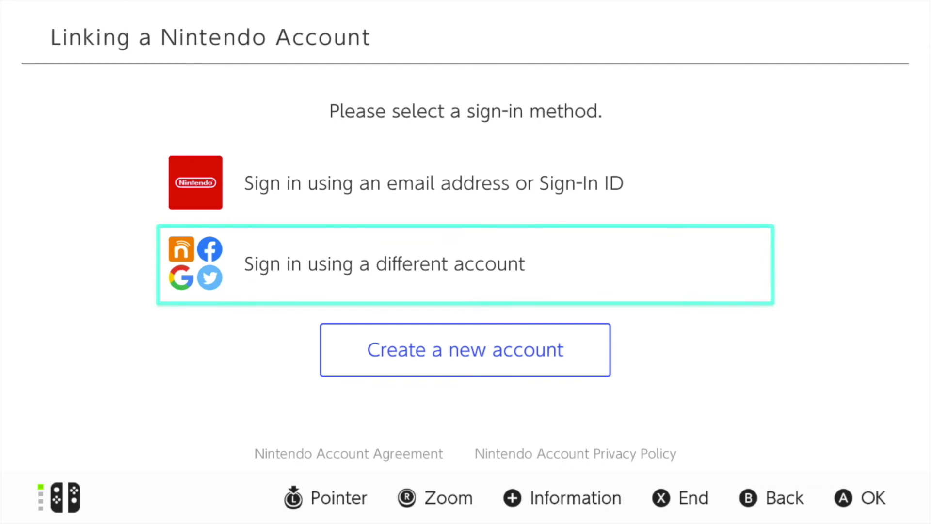
left_click(465, 350)
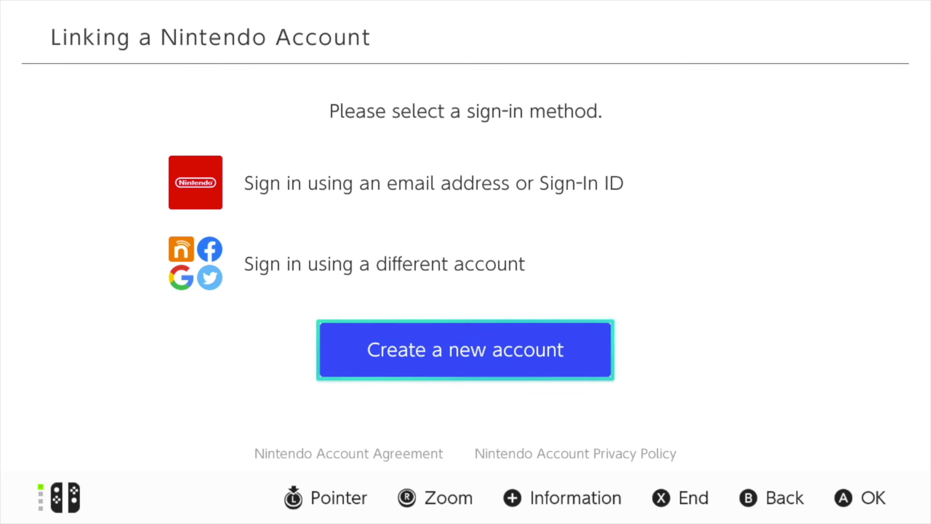
key("Up")
key("Up")
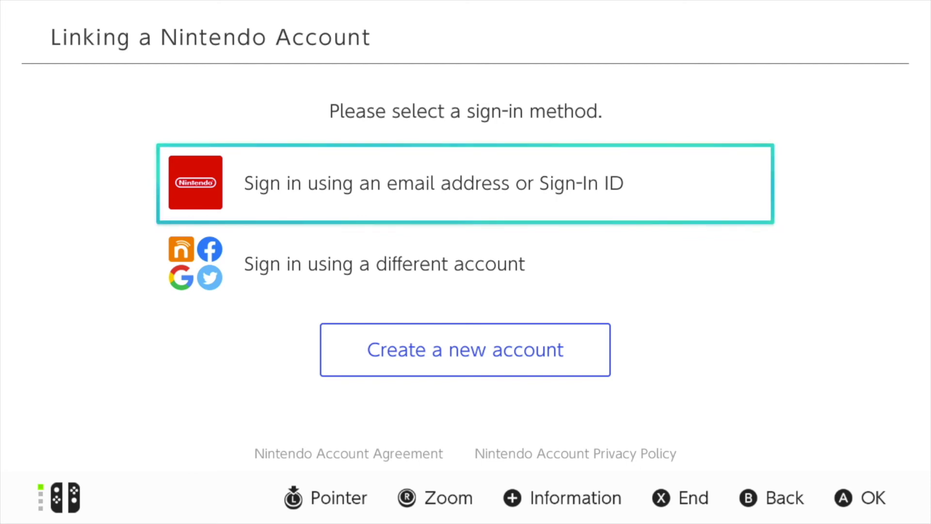
Step: Choose Later to skip linking a Nintendo Account for CrazyContr
key("Escape")
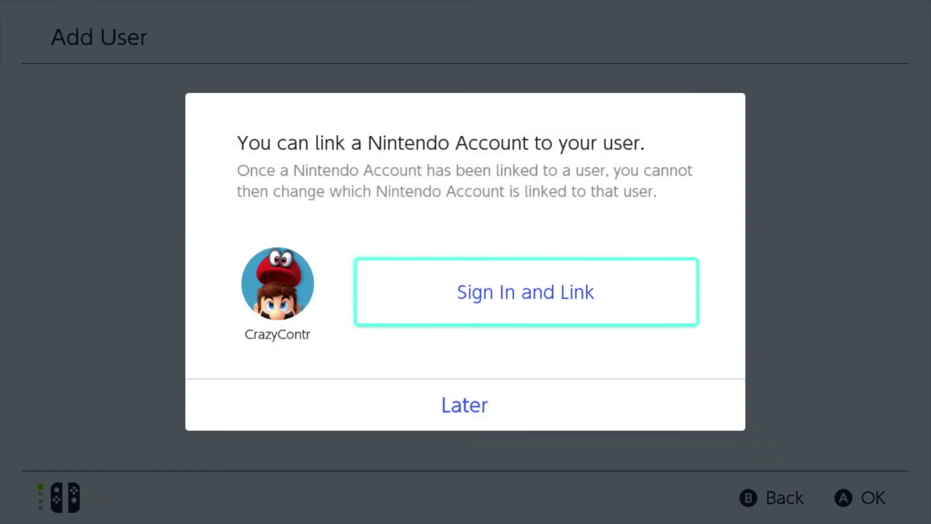
key("Down")
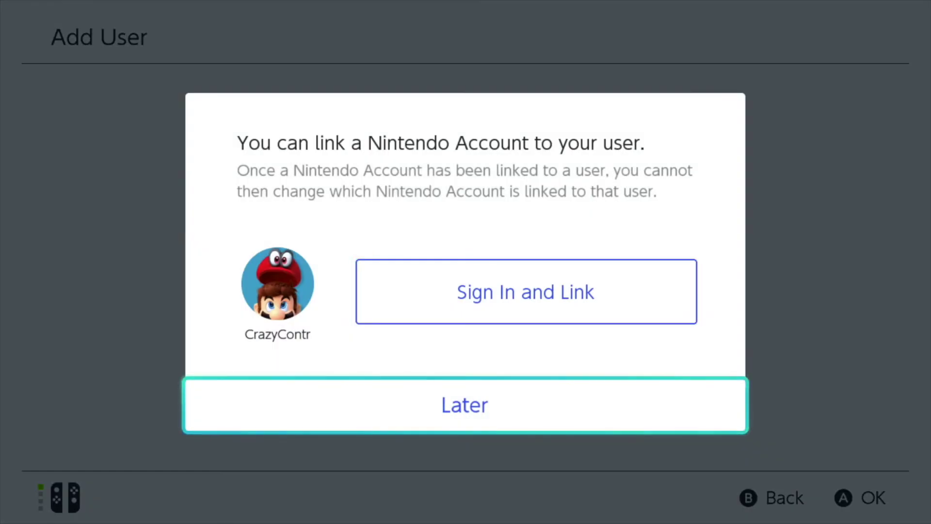
key("Return")
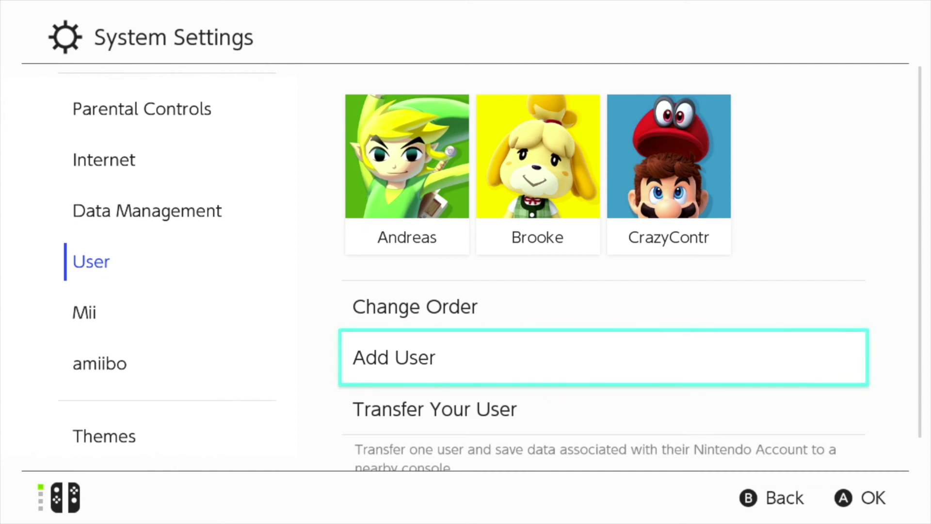
Step: Browse the three user profile tiles on the User settings page
key("Up")
key("Up")
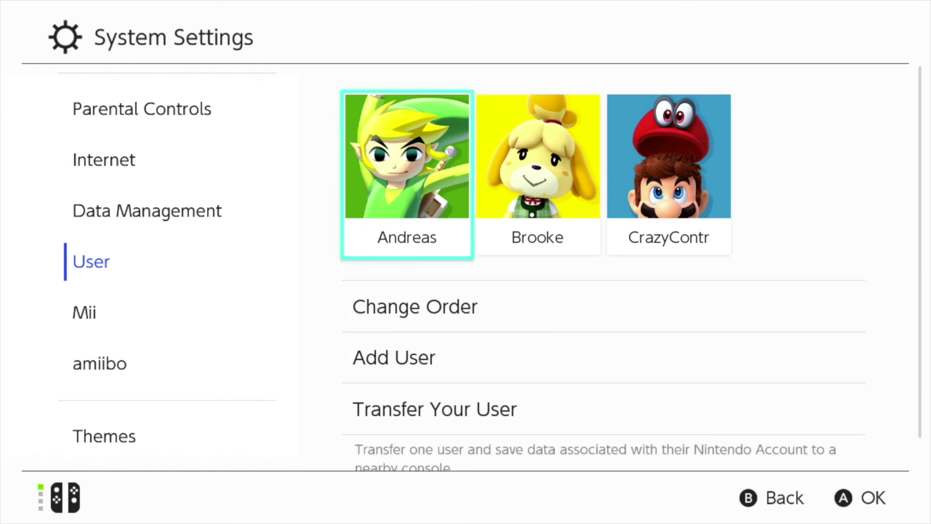
key("Right")
key("Right")
key("Left")
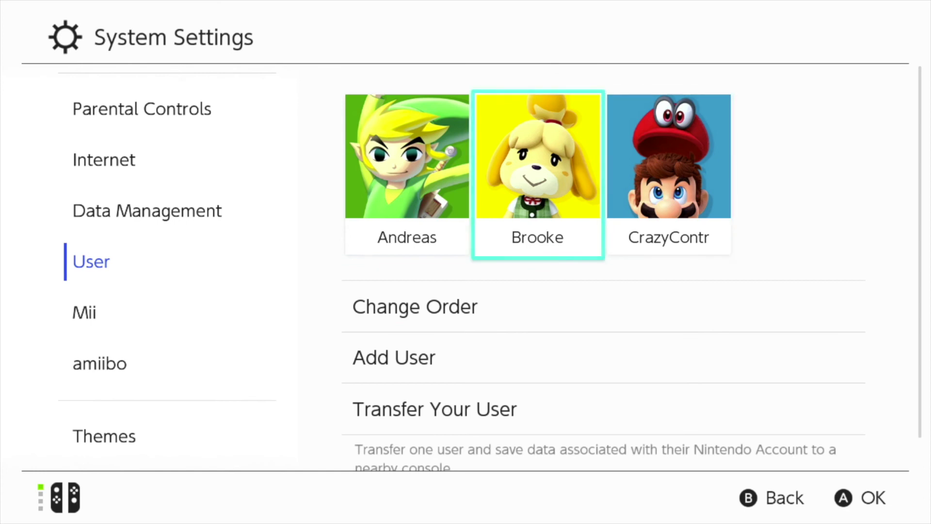
key("Left")
key("Down")
key("Down")
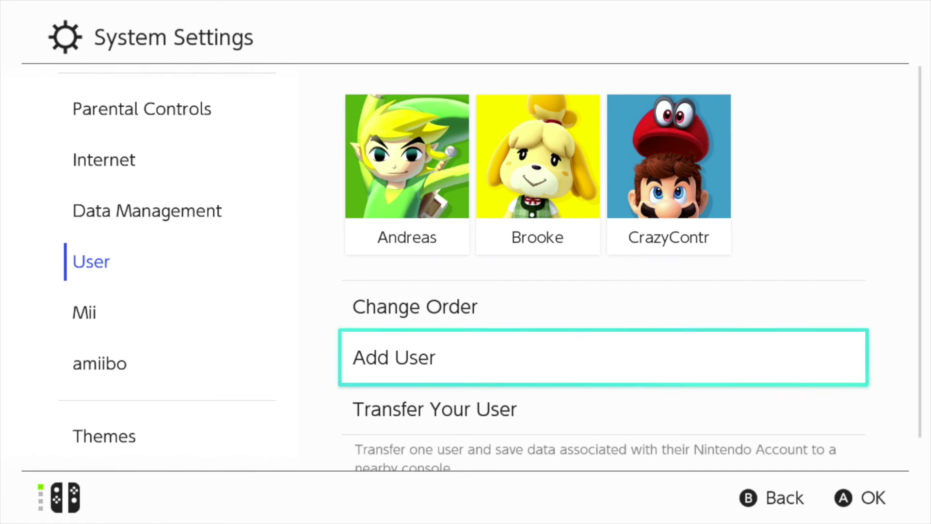
key("Up")
key("Up")
key("Right")
key("Right")
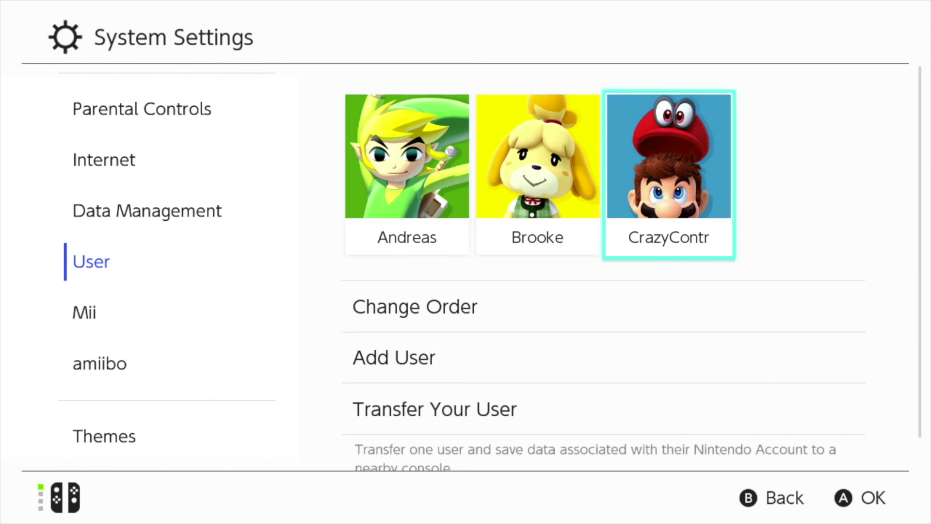
key("Return")
key("Down")
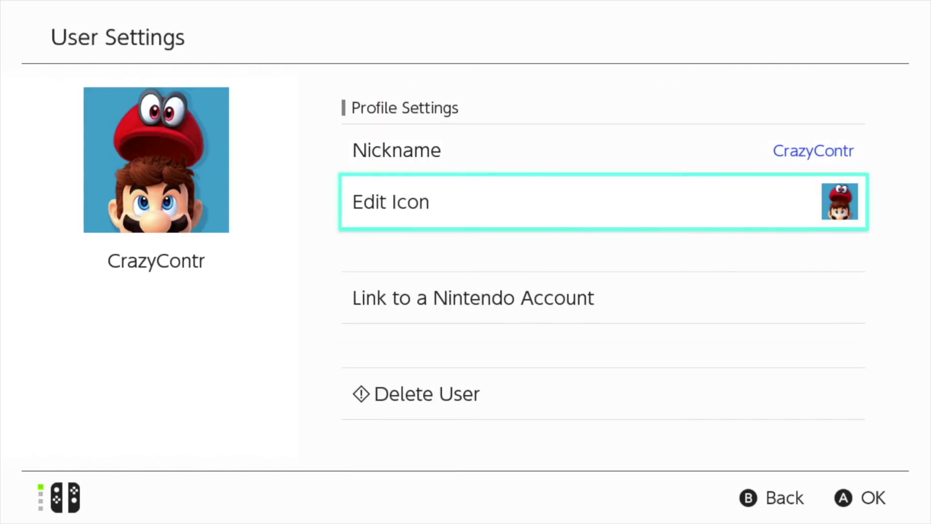
key("Down")
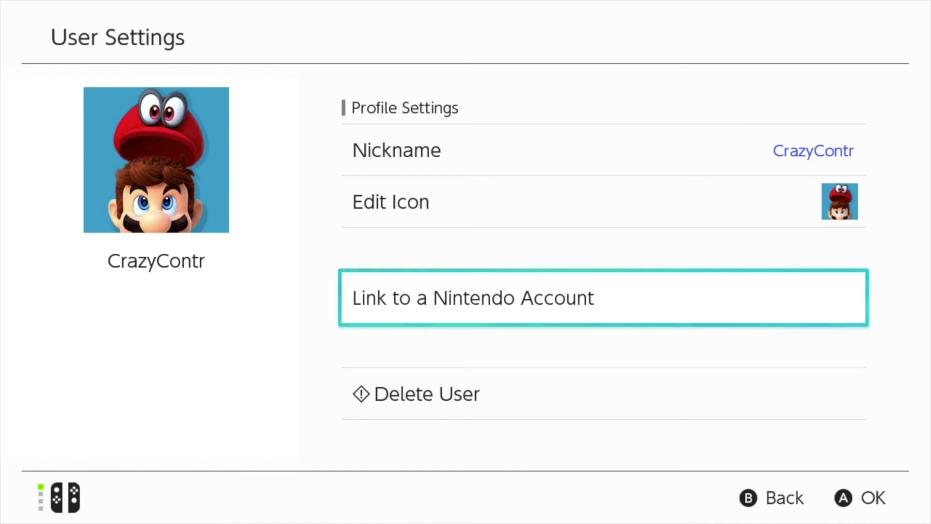
key("Down")
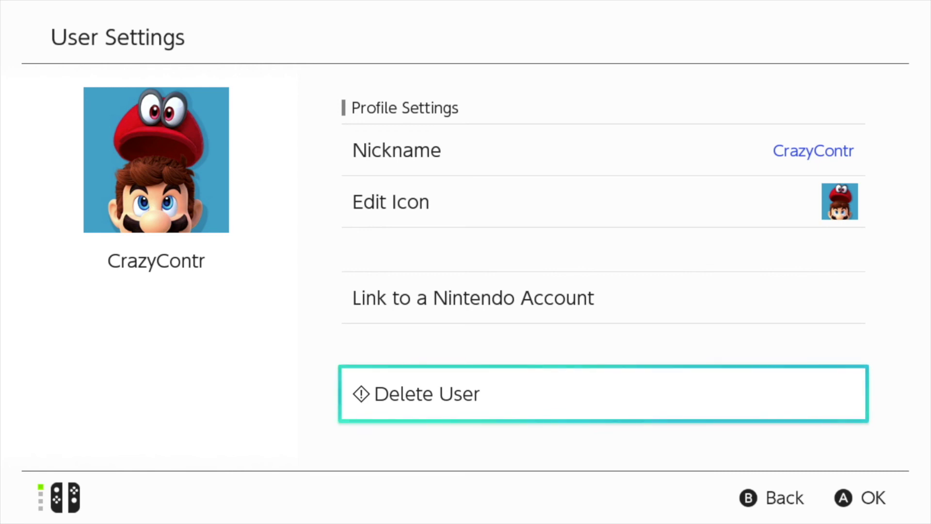
key("Escape")
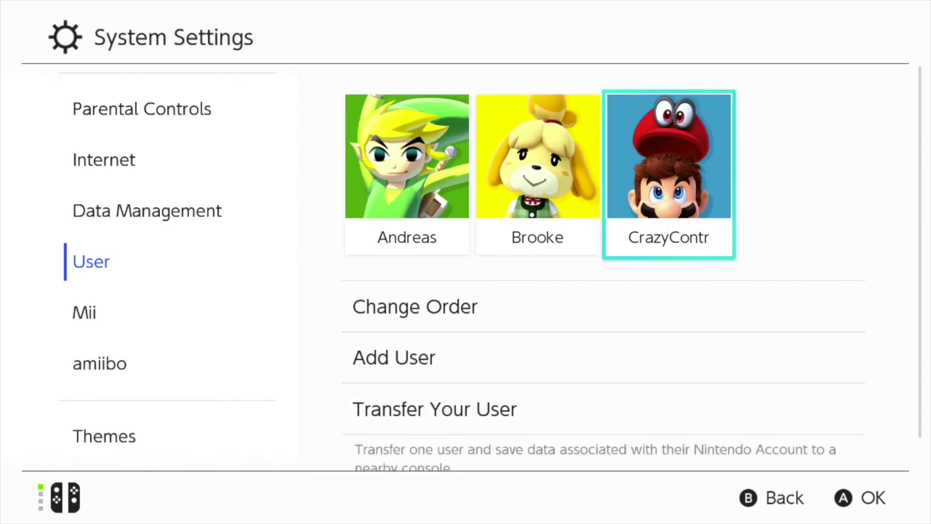
Step: Exit System Settings and open CrazyContr's user page from the HOME profile icons
key("Escape")
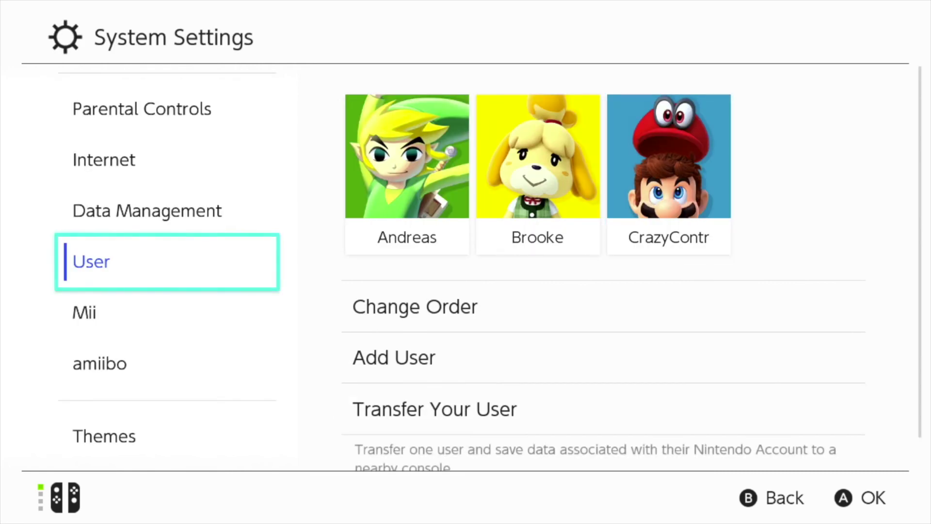
key("Escape")
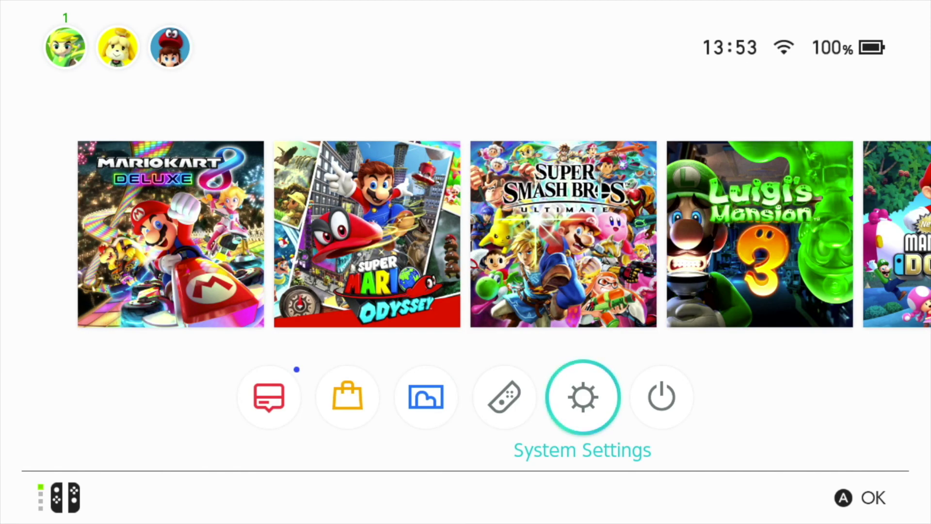
key("Up")
key("Up")
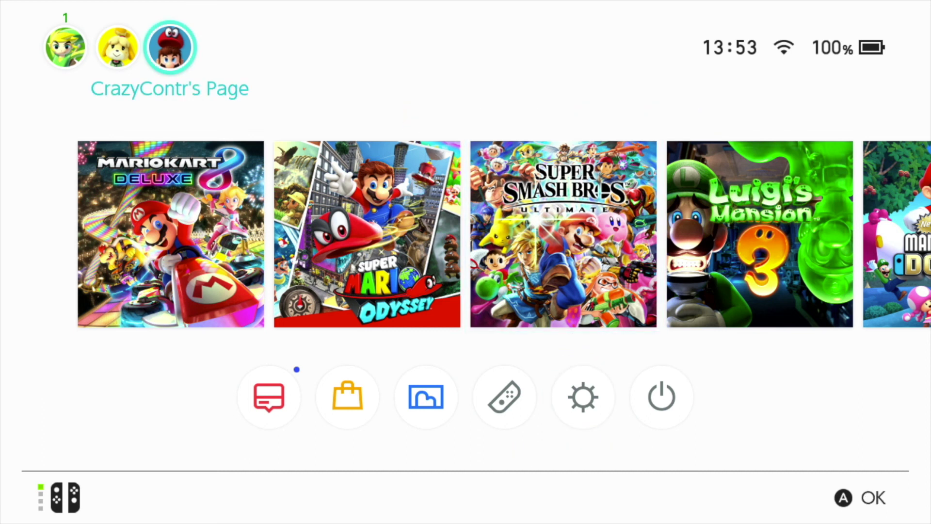
key("Left")
key("Left")
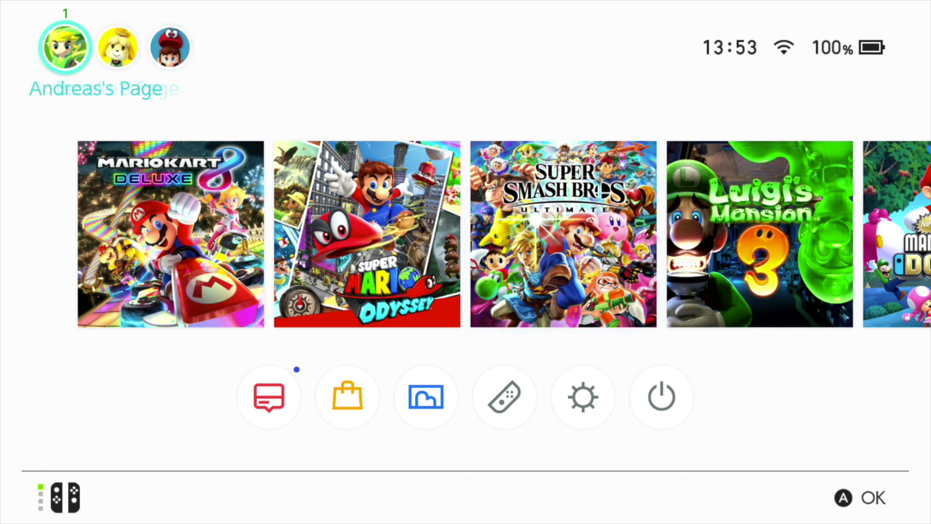
key("Right")
key("Right")
key("Left")
key("Right")
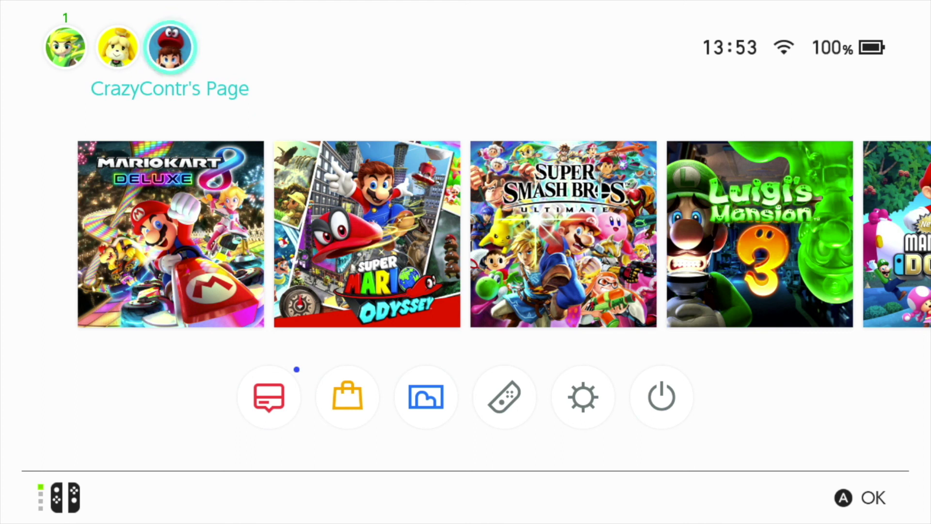
key("Return")
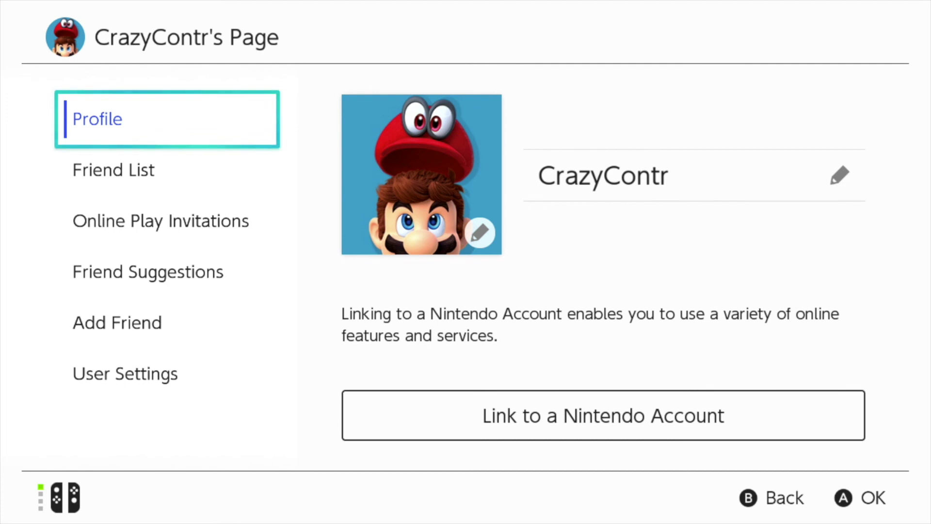
Step: Review the Profile, Friend List and Online Play Invitations sections, then return HOME
key("Down")
key("Up")
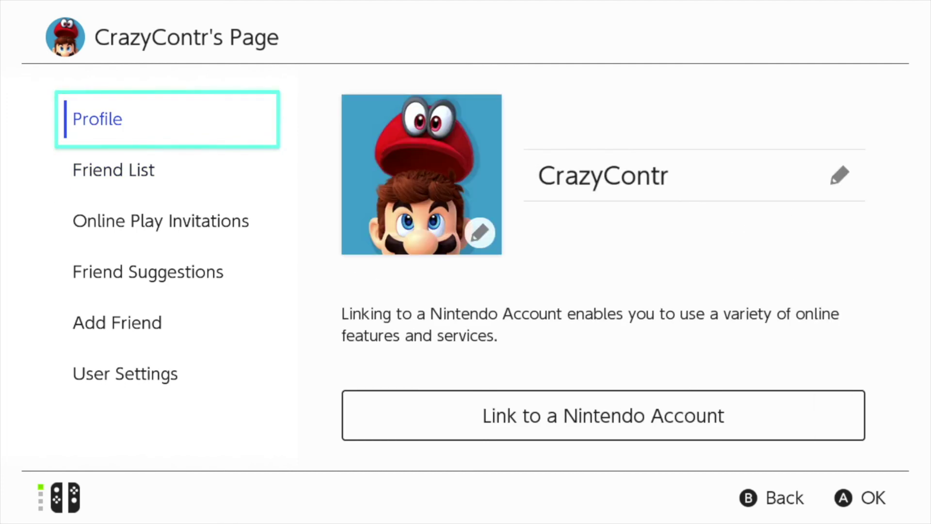
key("Down")
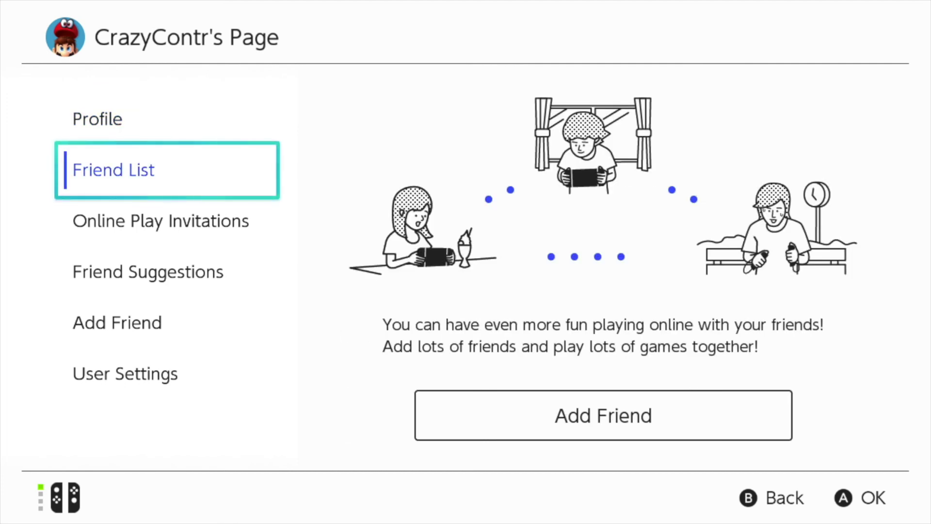
key("Down")
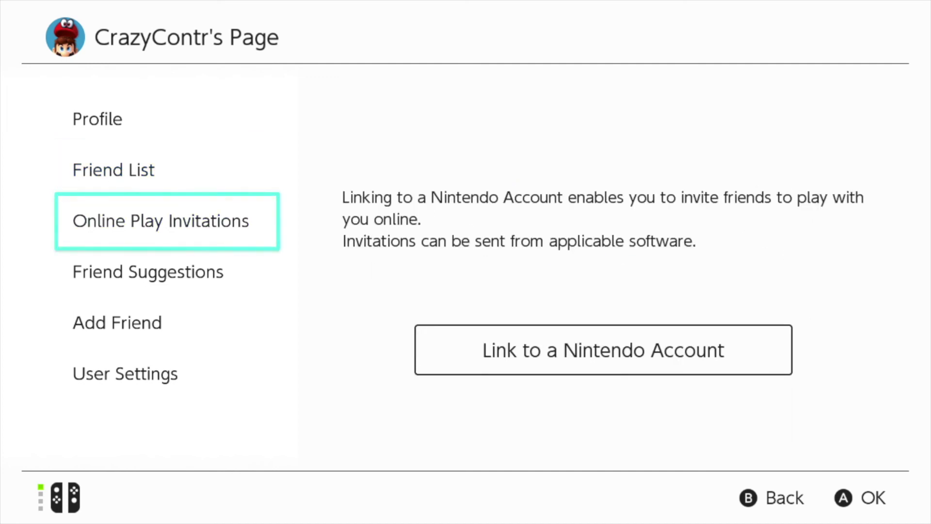
key("Down")
key("Down")
key("Down")
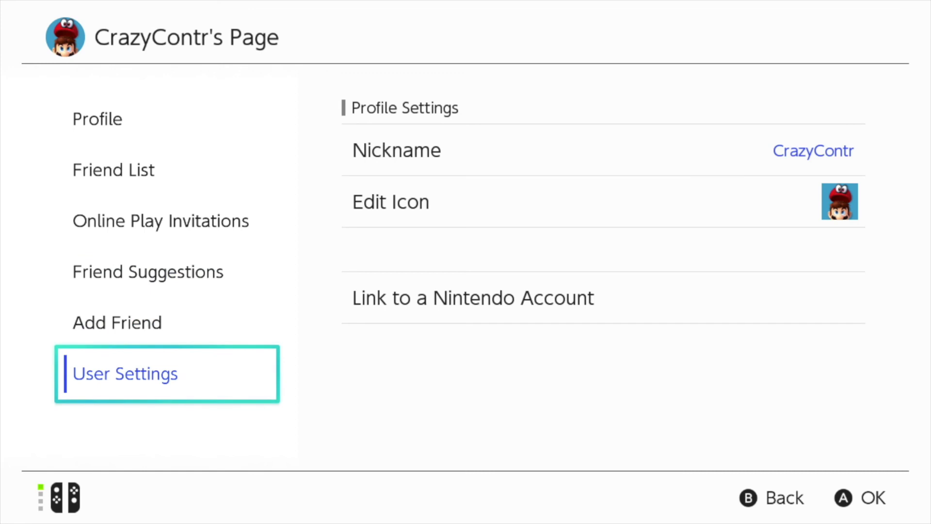
key("Escape")
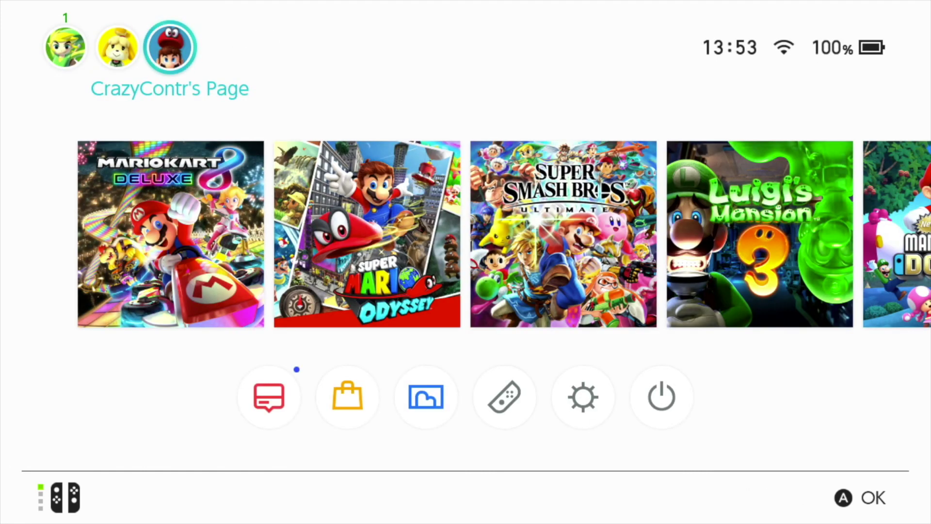
Step: Launch Mario Kart 8 Deluxe and choose CrazyContr as the playing user
key("Left")
key("Down")
key("Right")
key("Right")
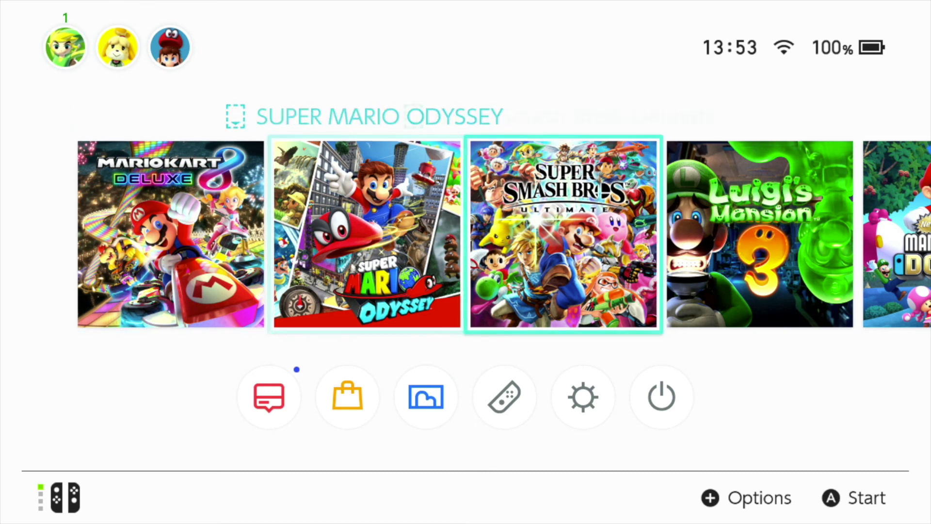
key("Left")
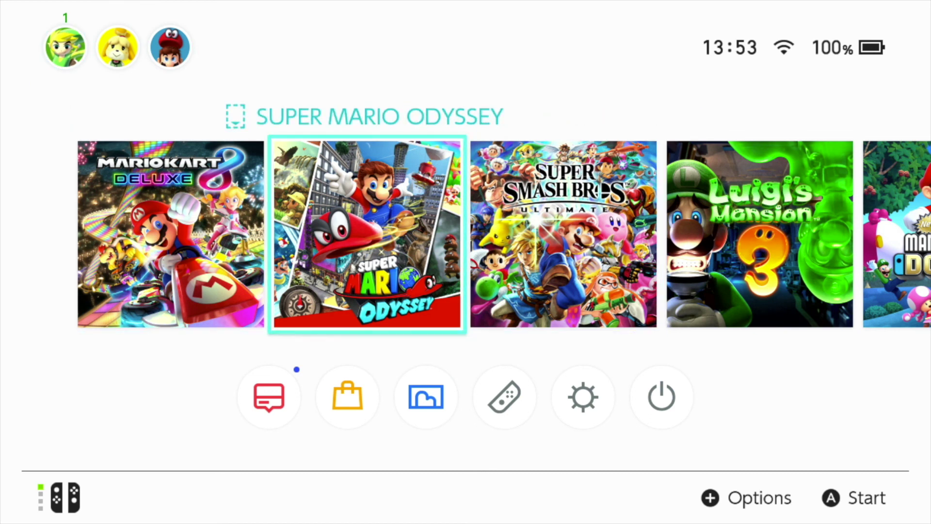
key("Left")
key("Left")
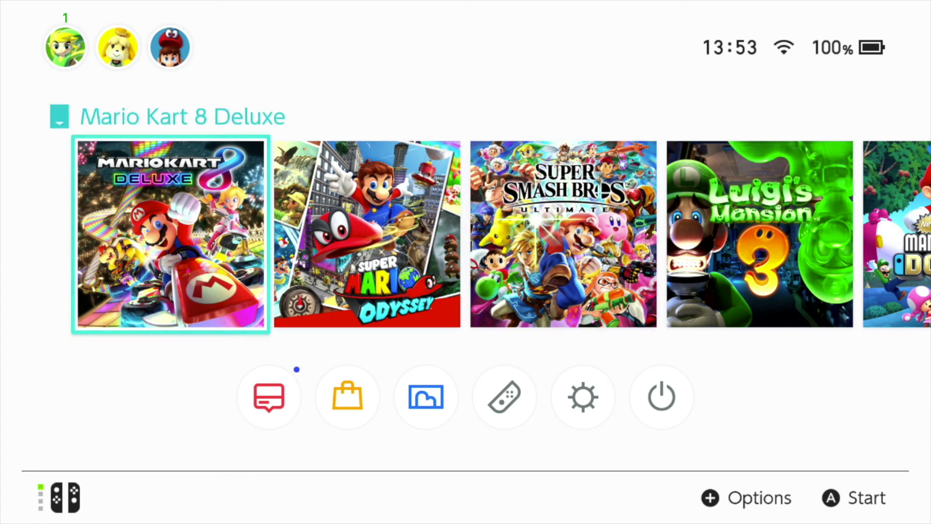
key("Return")
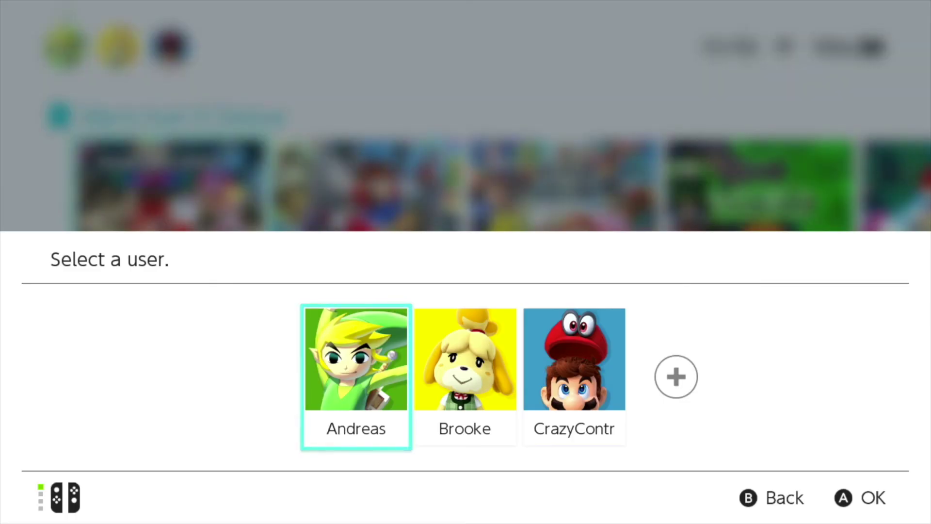
key("Right")
key("Right")
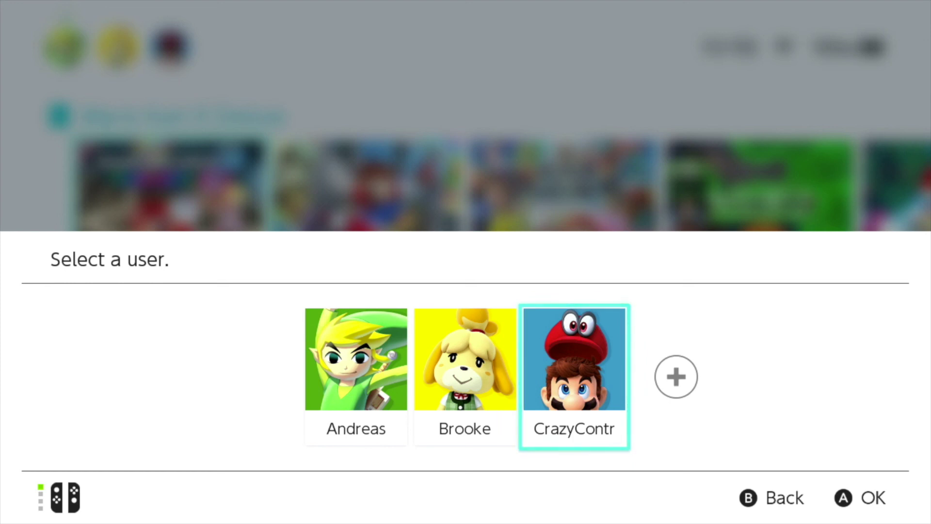
key("Return")
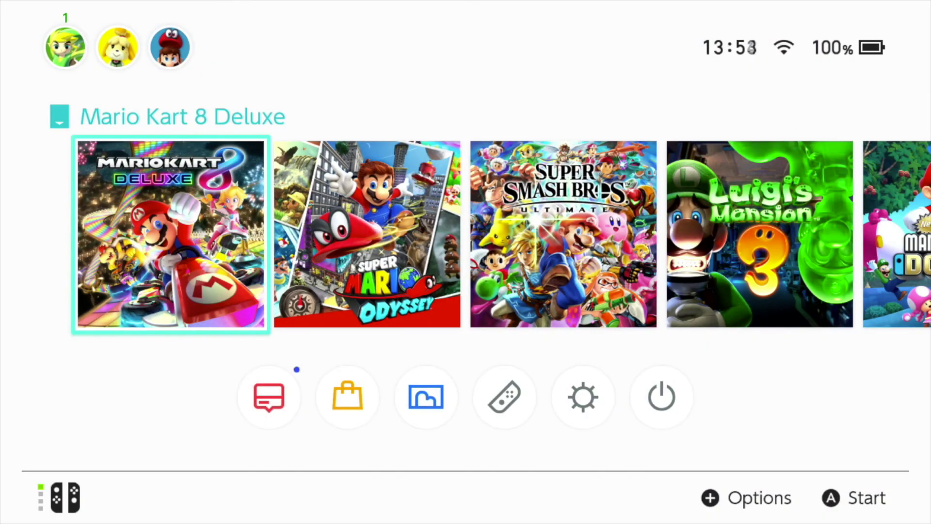